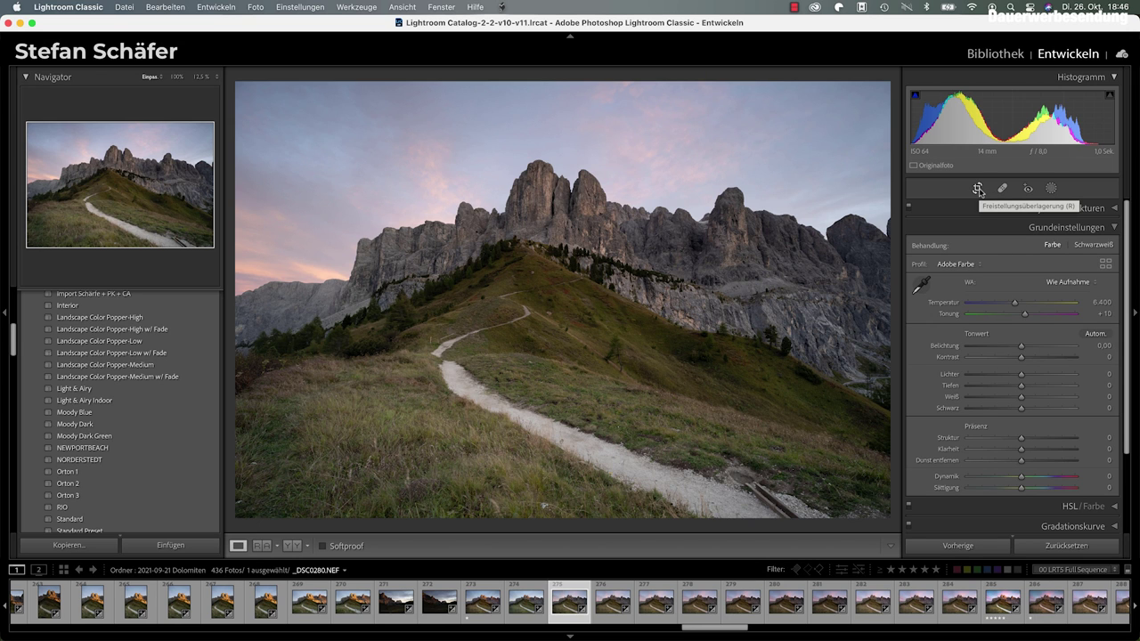
Step: Create an automatic sky mask ('Himmel auswählen') on the Dolomites photo
left_click(1052, 190)
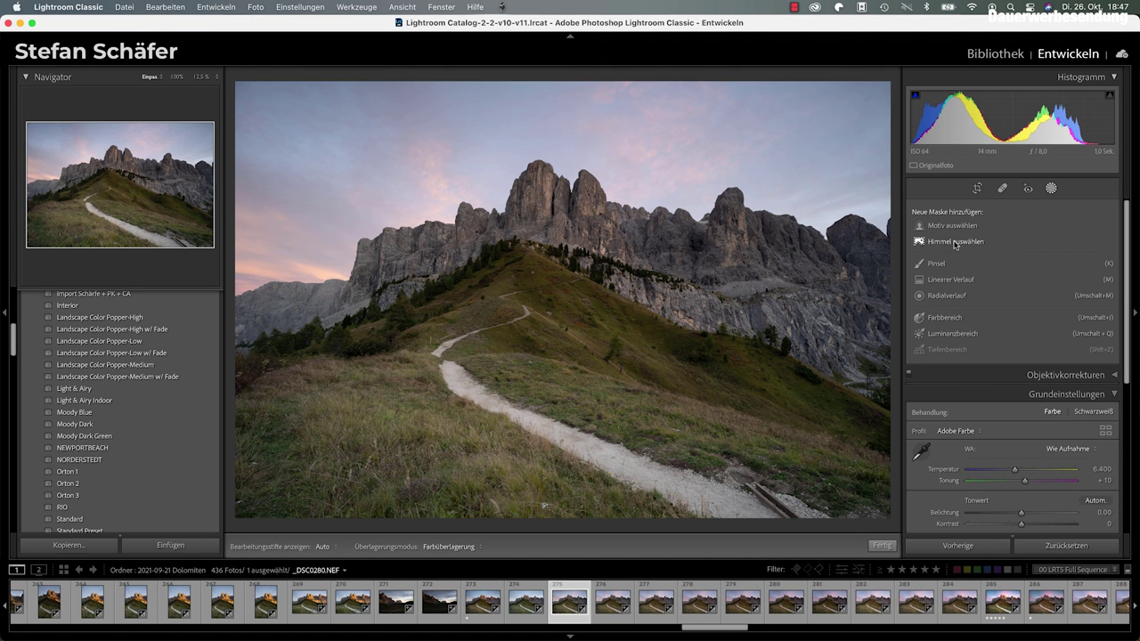
left_click(955, 242)
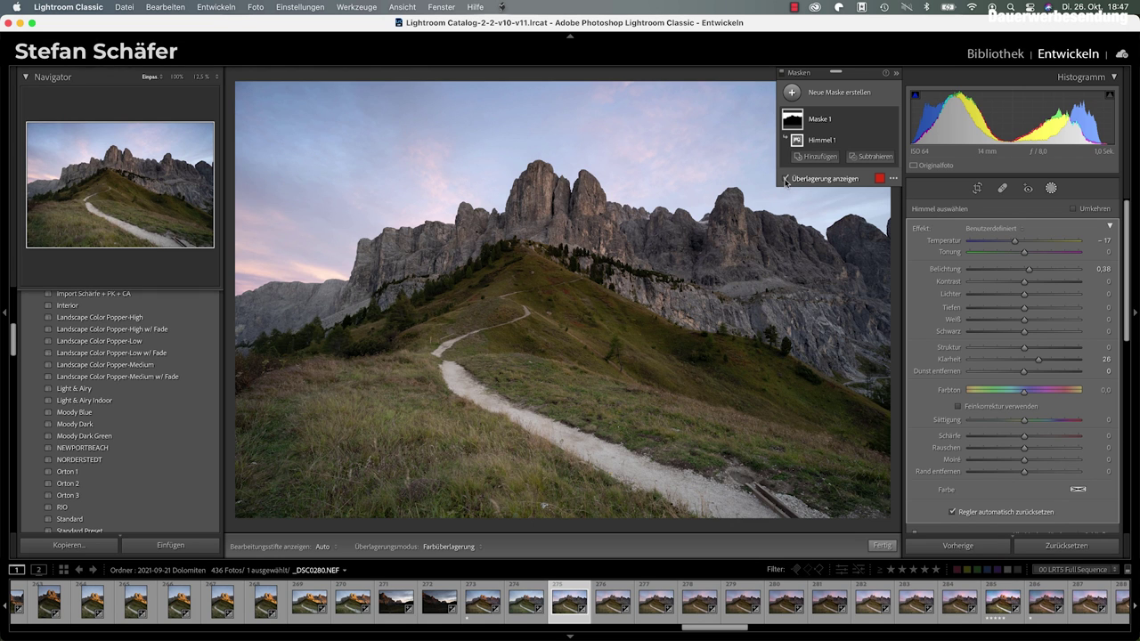
Step: Switch the sky mask's overlay colour from red to green, then hide the overlay
left_click(785, 179)
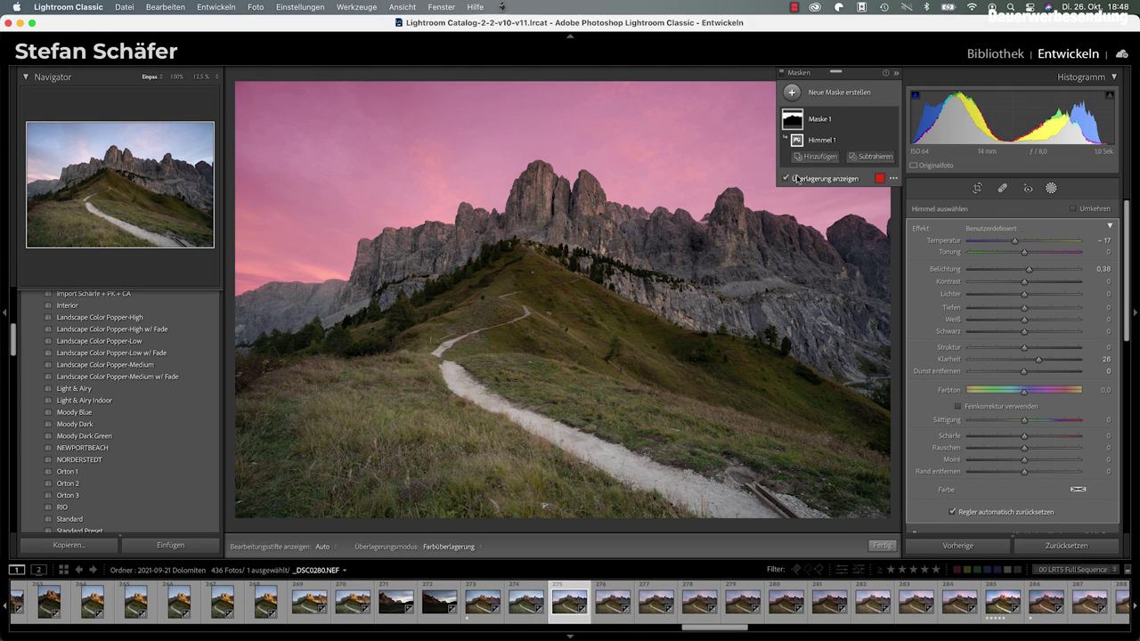
left_click(880, 181)
left_click(533, 331)
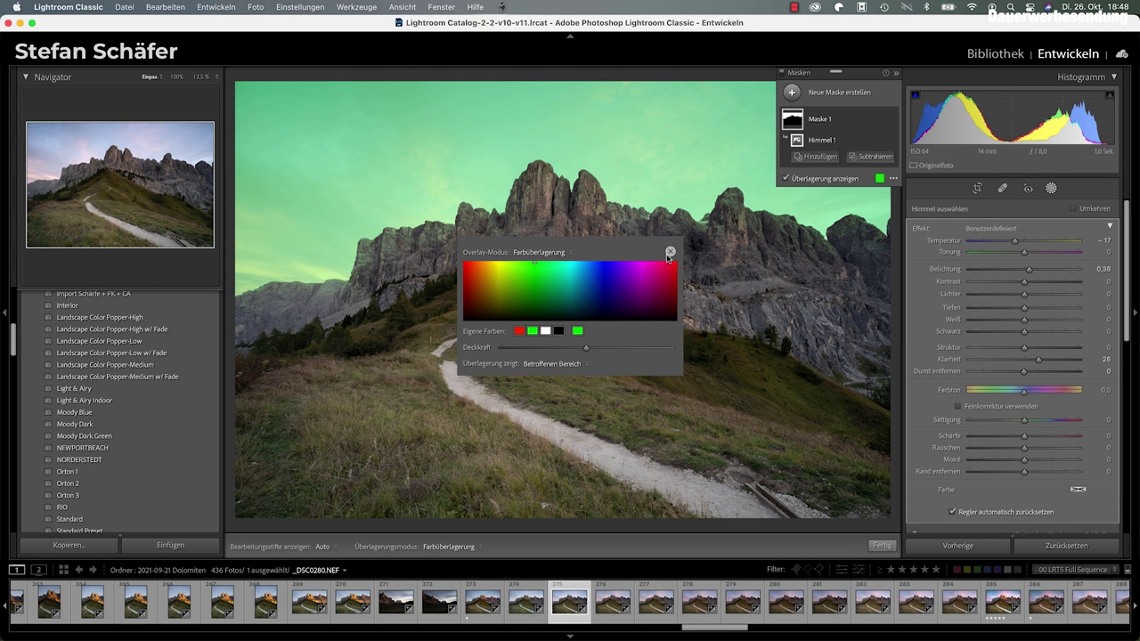
left_click(669, 252)
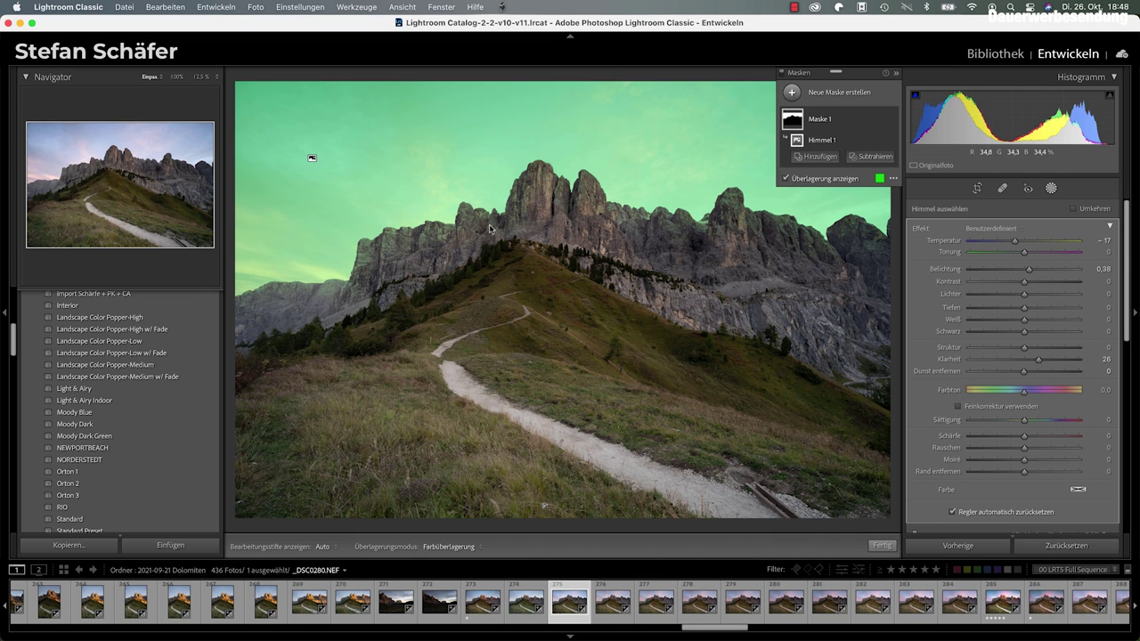
mouse_move(824, 144)
left_click(787, 180)
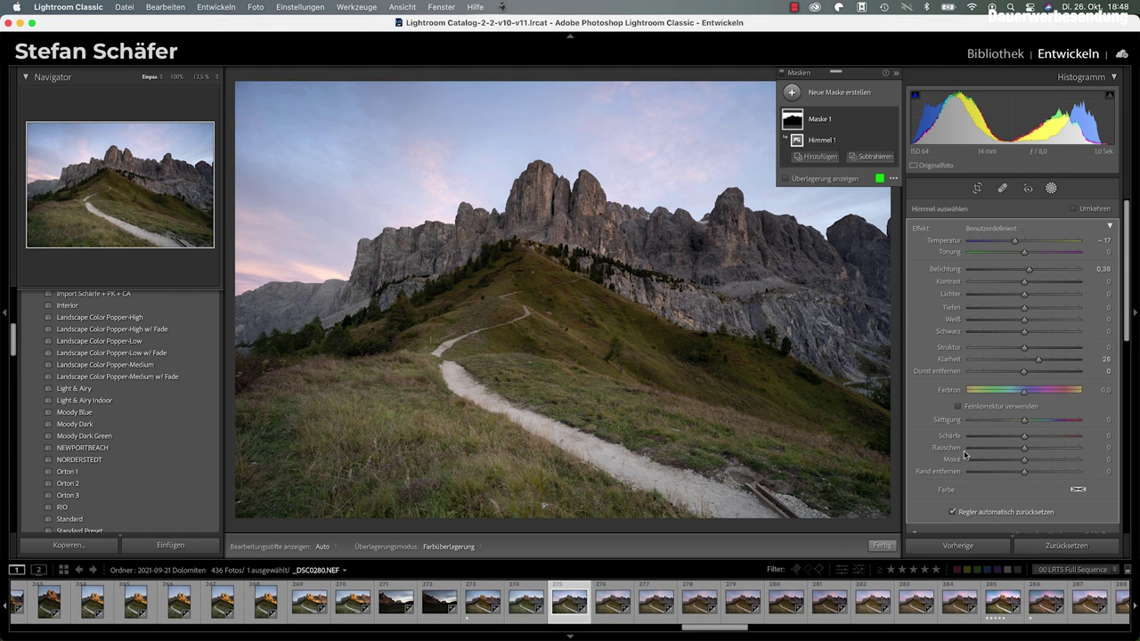
Step: Reset the sky mask sliders, then set exposure −0.53, contrast 25, whites 34, blacks −9
left_click(958, 406)
key("alt")
key("ctrl+z")
left_click(931, 228, "alt")
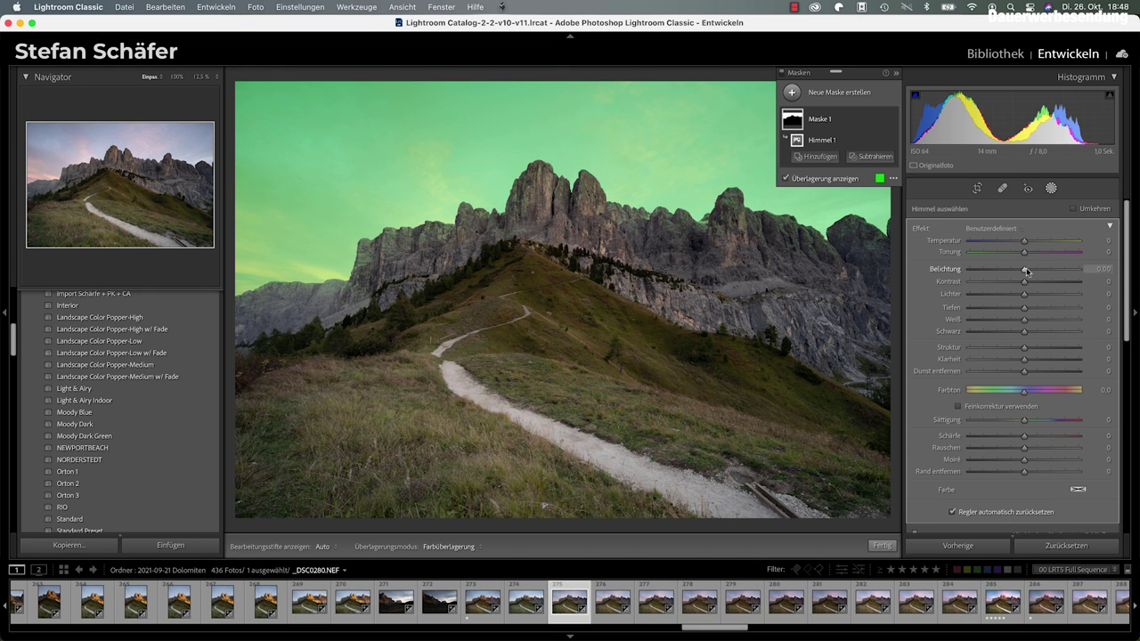
left_click_drag(1025, 272, 1038, 284)
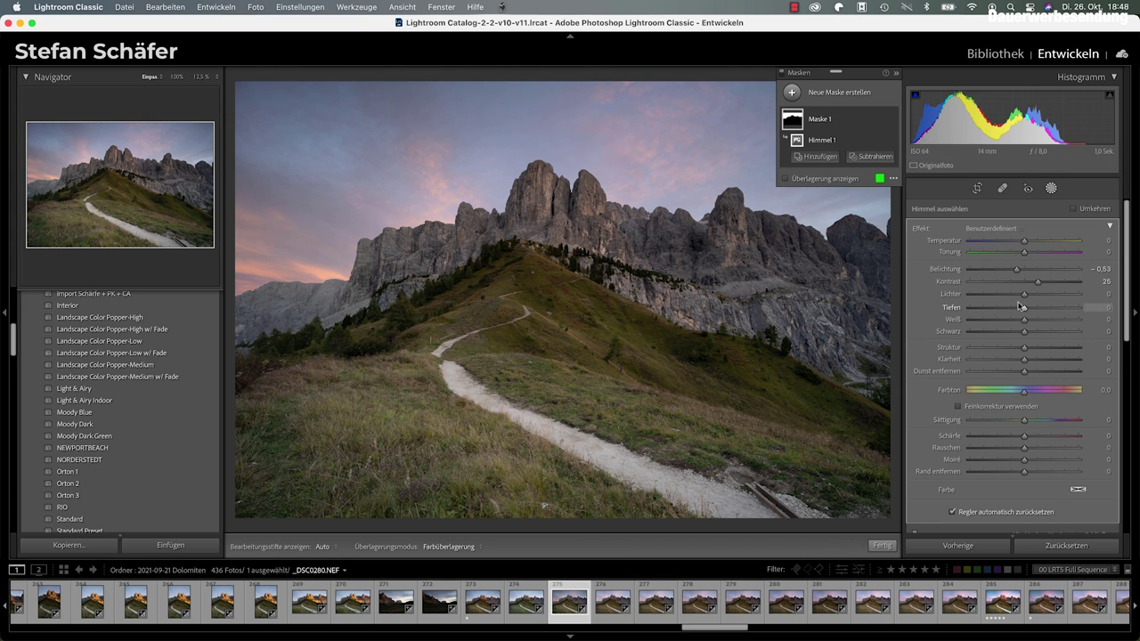
left_click_drag(1024, 321, 1042, 322)
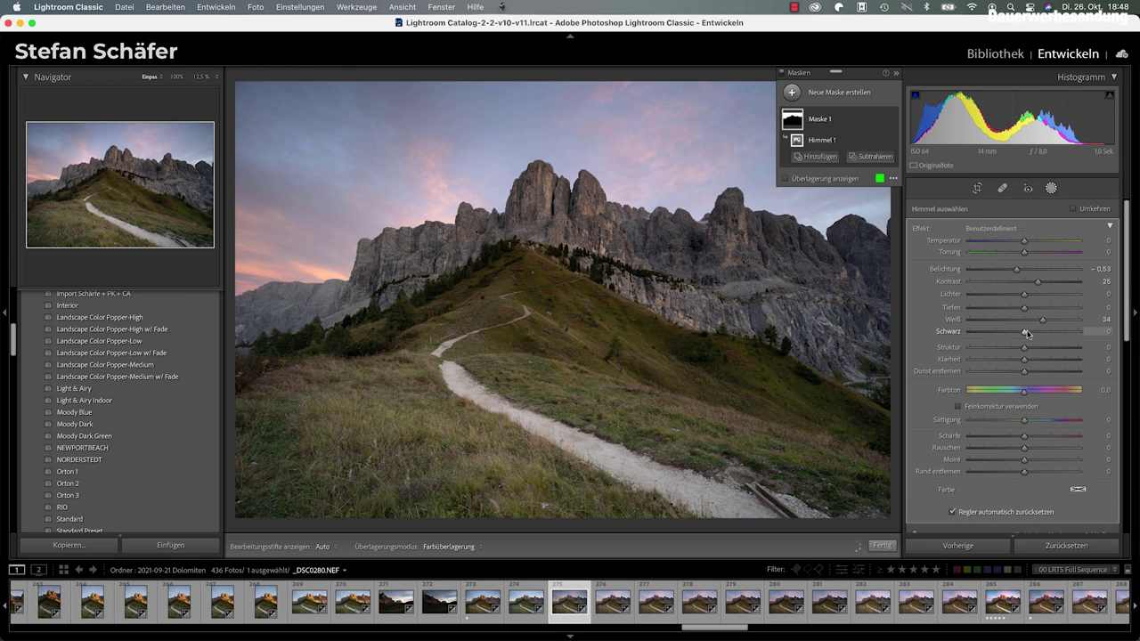
left_click_drag(1024, 332, 1020, 333)
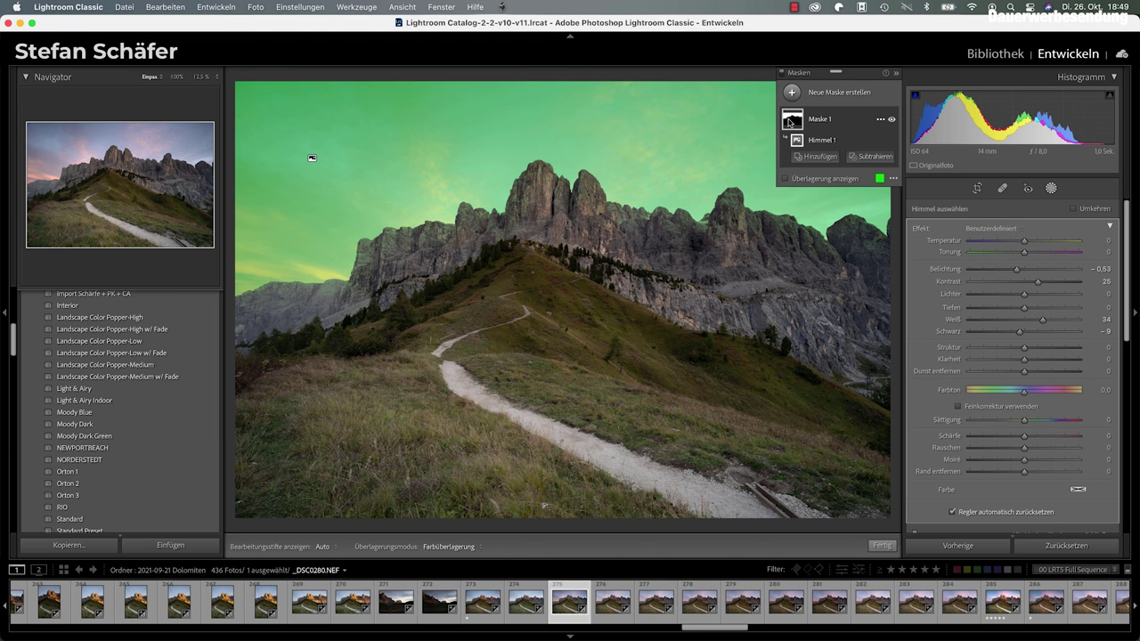
left_click(892, 121)
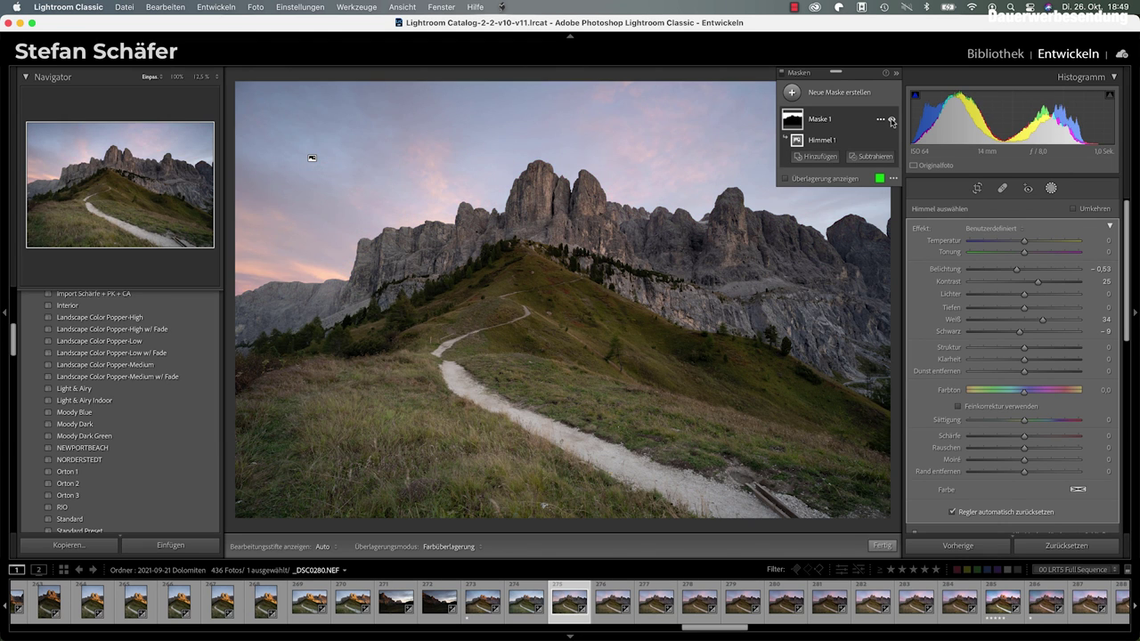
left_click(892, 121)
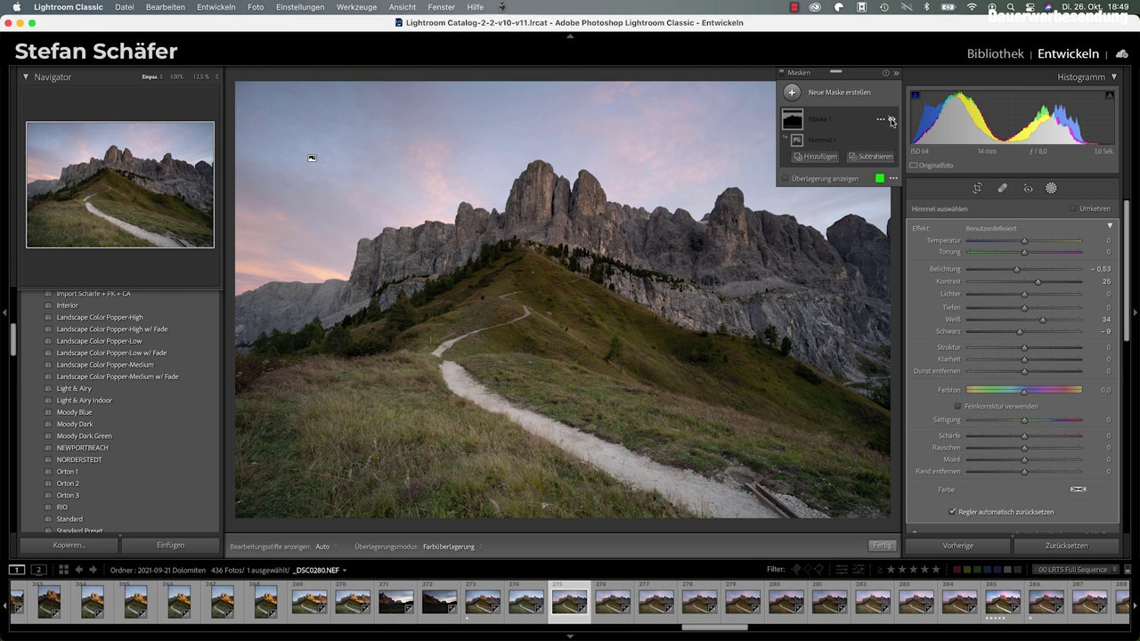
left_click(891, 121)
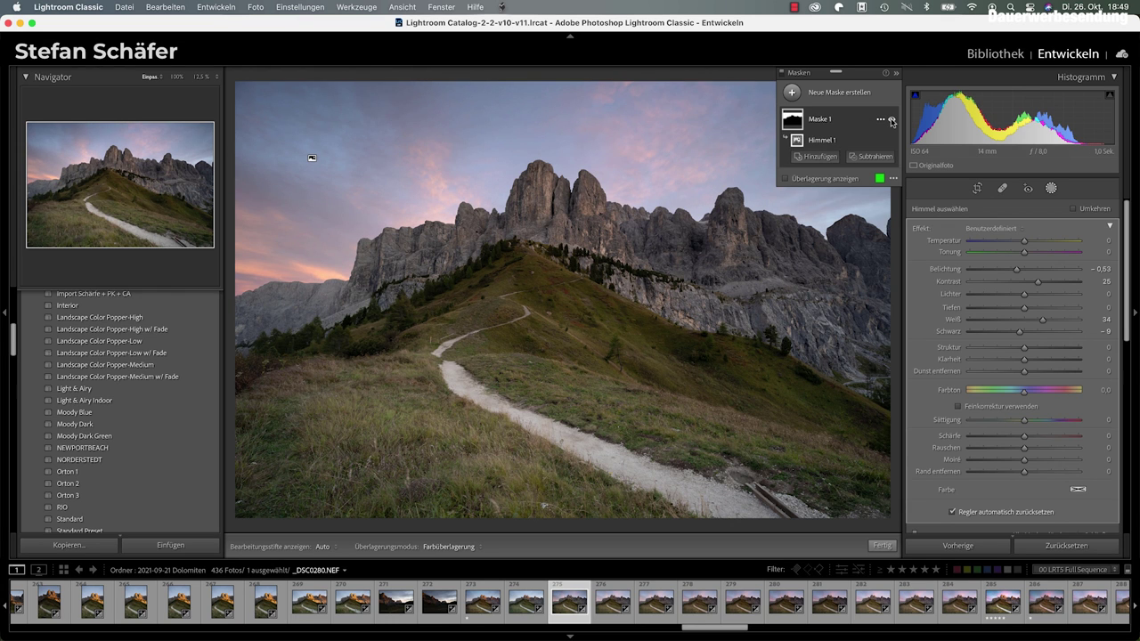
left_click(891, 121)
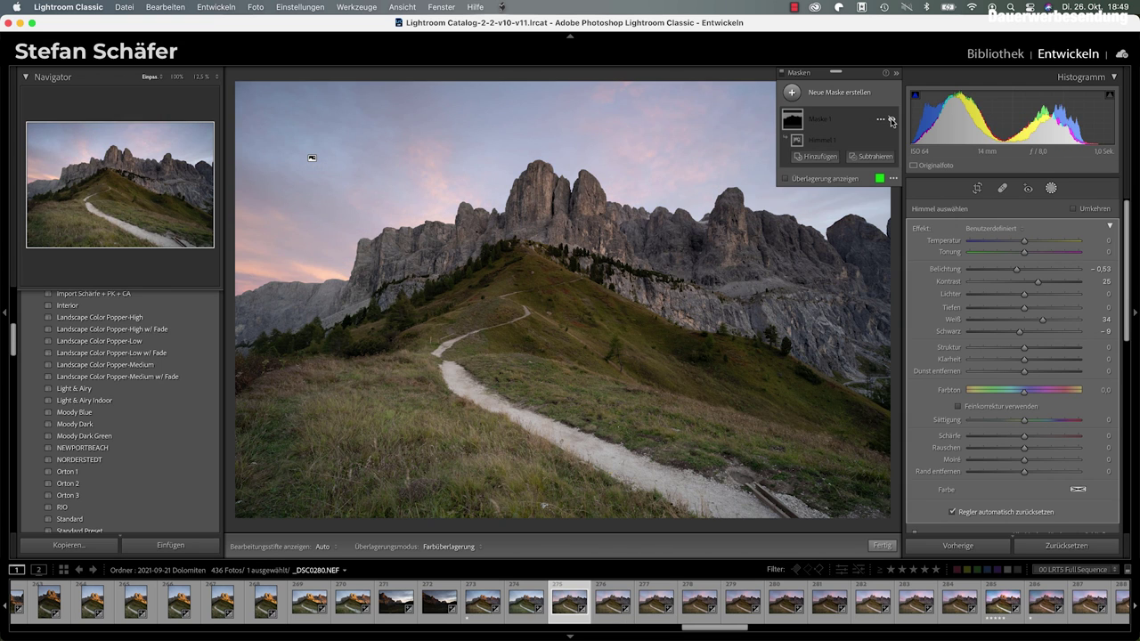
left_click(892, 121)
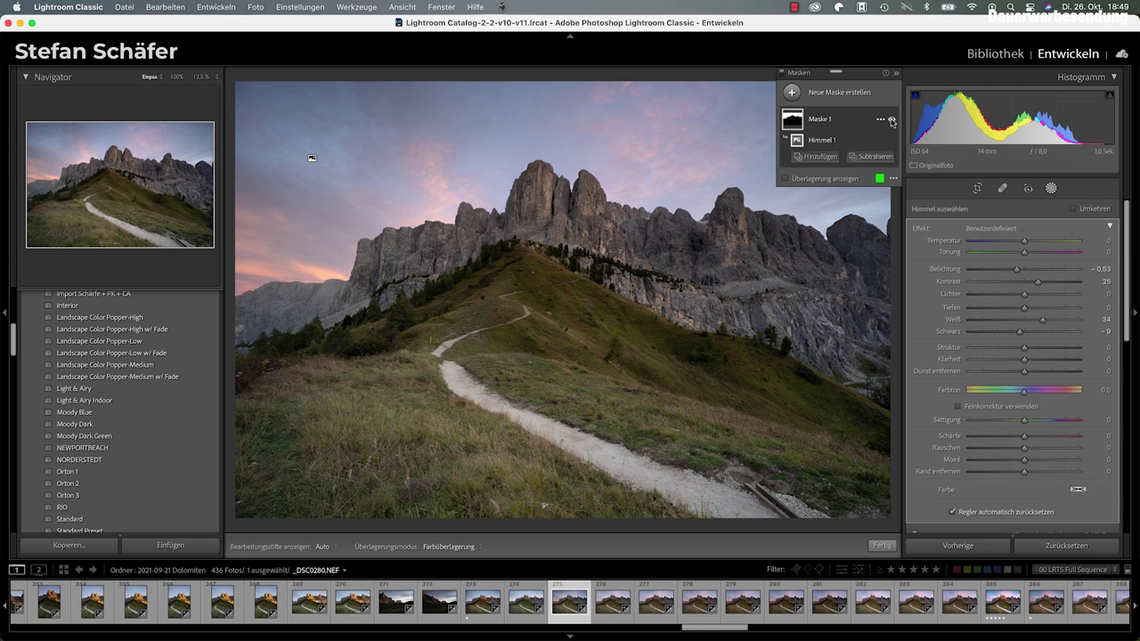
left_click(891, 121)
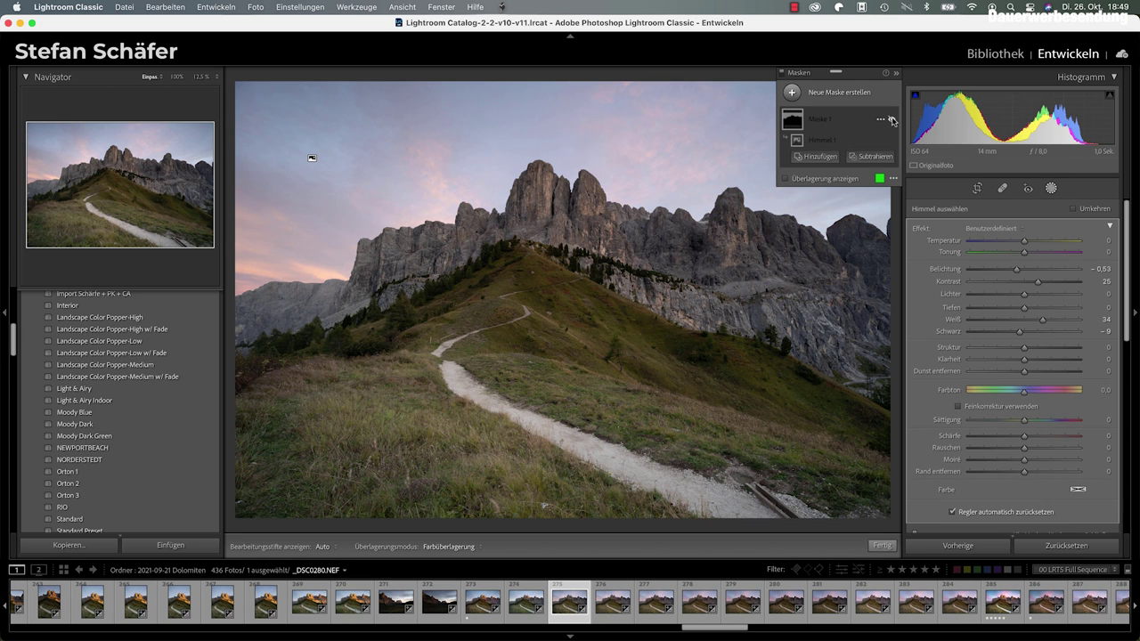
left_click(891, 122)
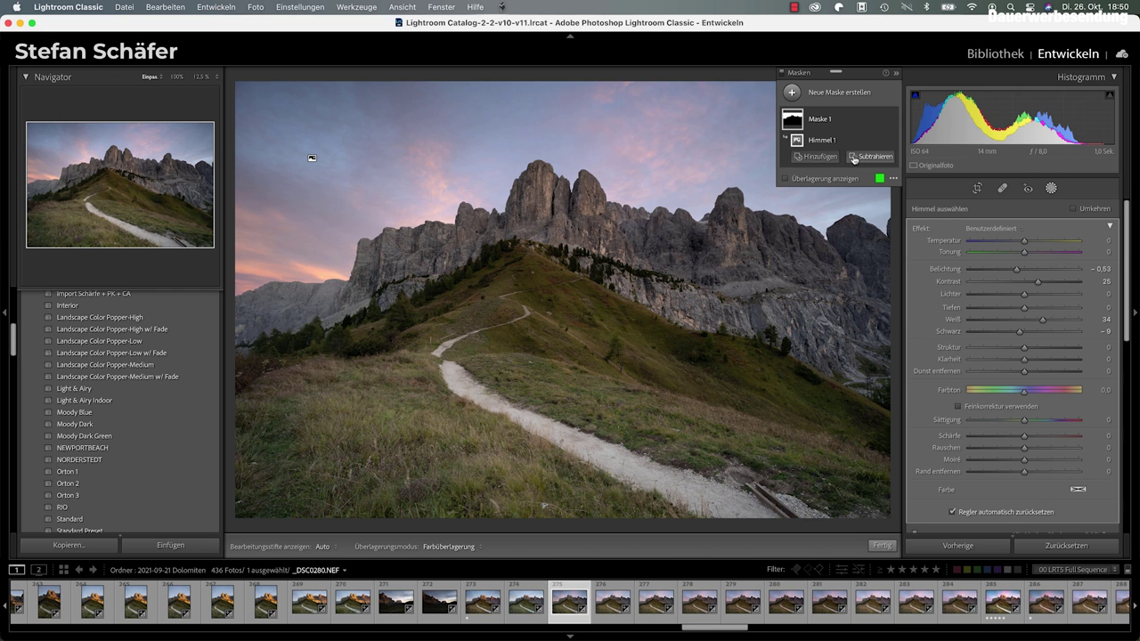
Step: Add a brush component to Maske 1, painting along the tree line and ridge
left_click(824, 159)
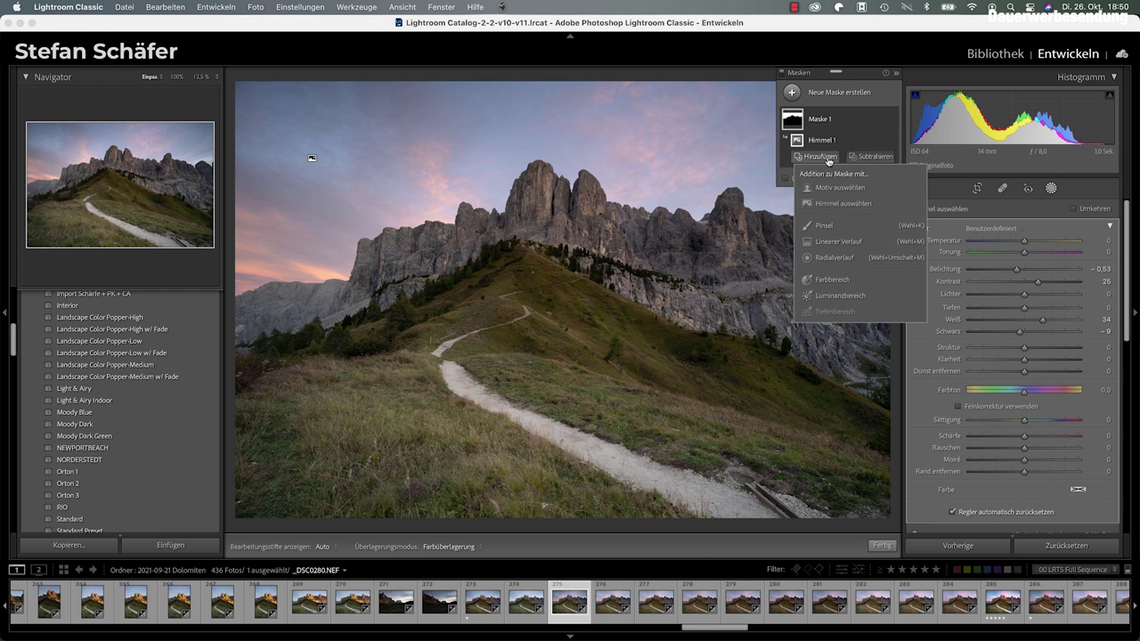
left_click(824, 225)
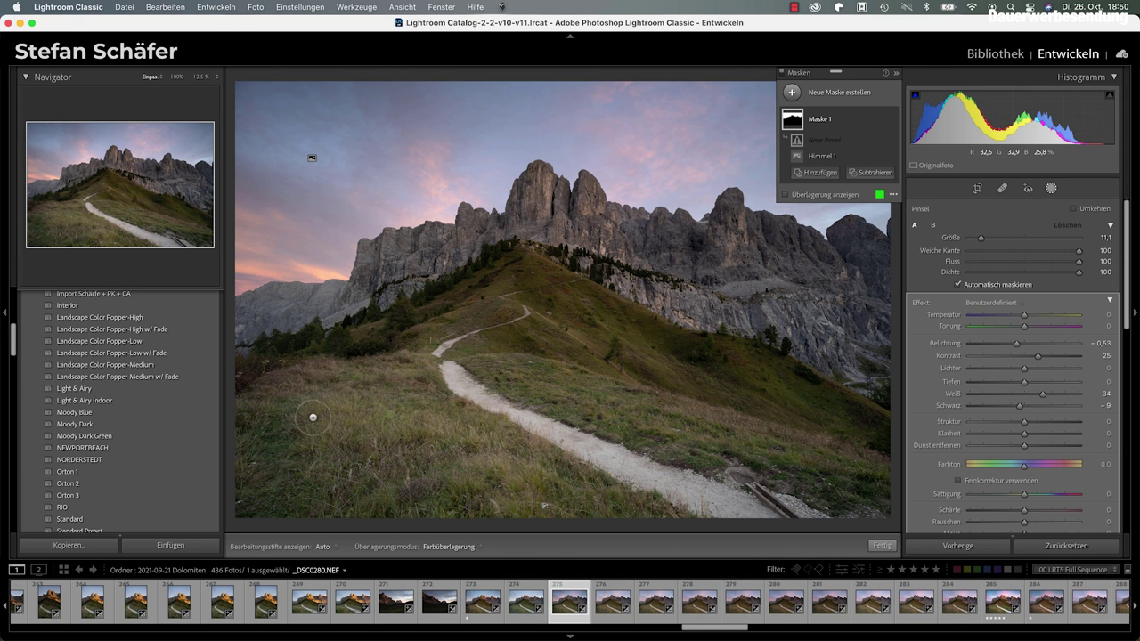
key("h")
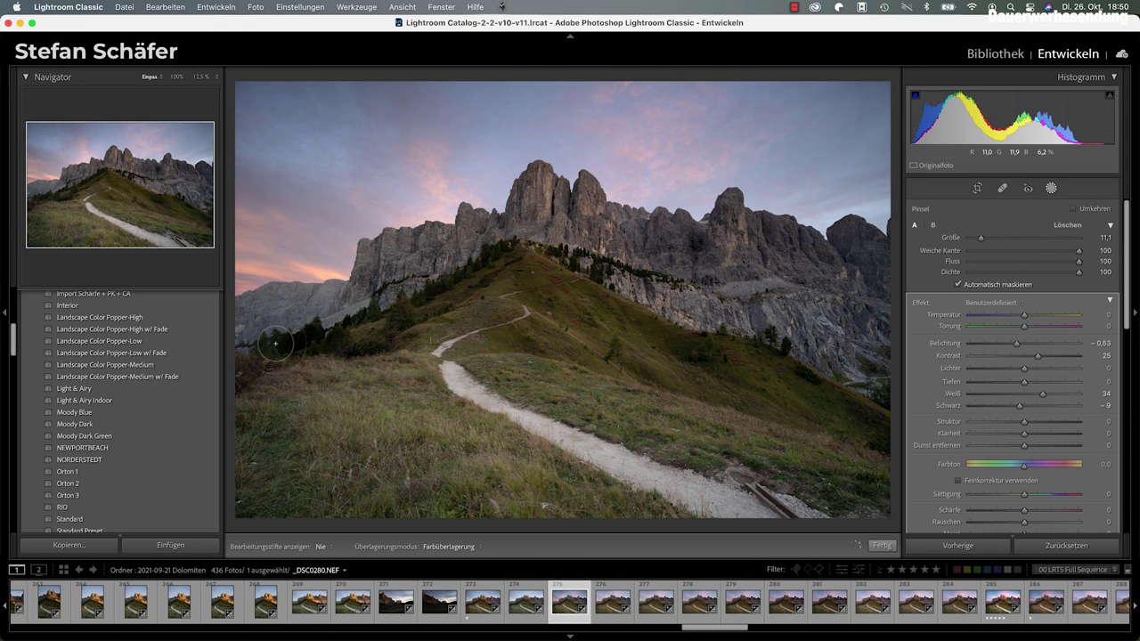
mouse_move(275, 346)
left_mouse_down()
mouse_move(390, 336)
mouse_move(435, 286)
left_mouse_up()
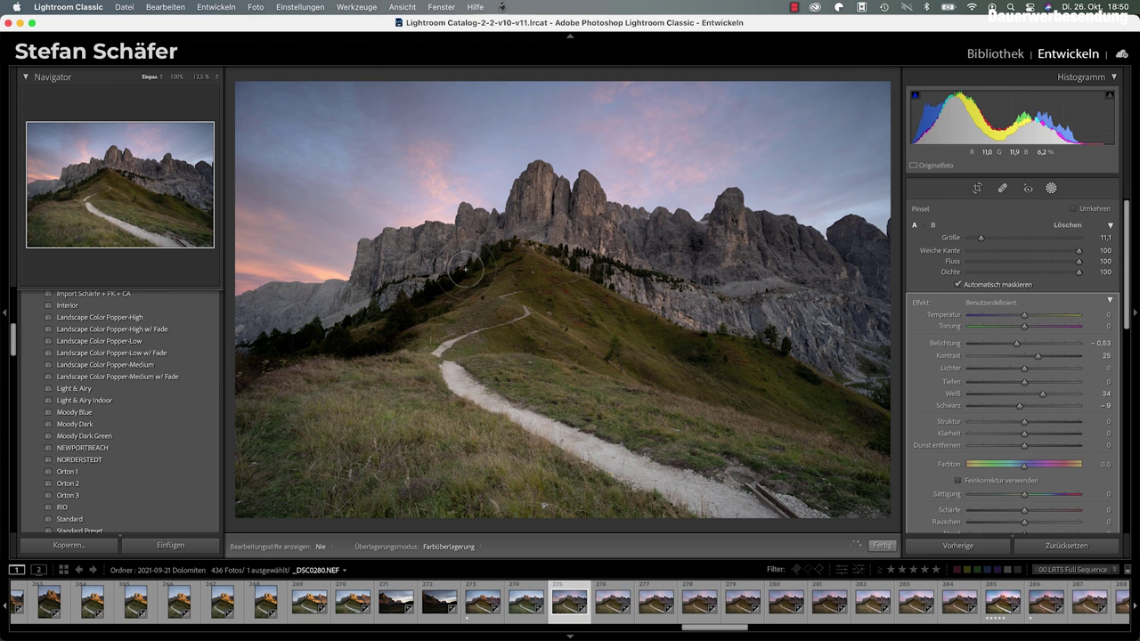
key("h")
left_click_drag(546, 363, 464, 318)
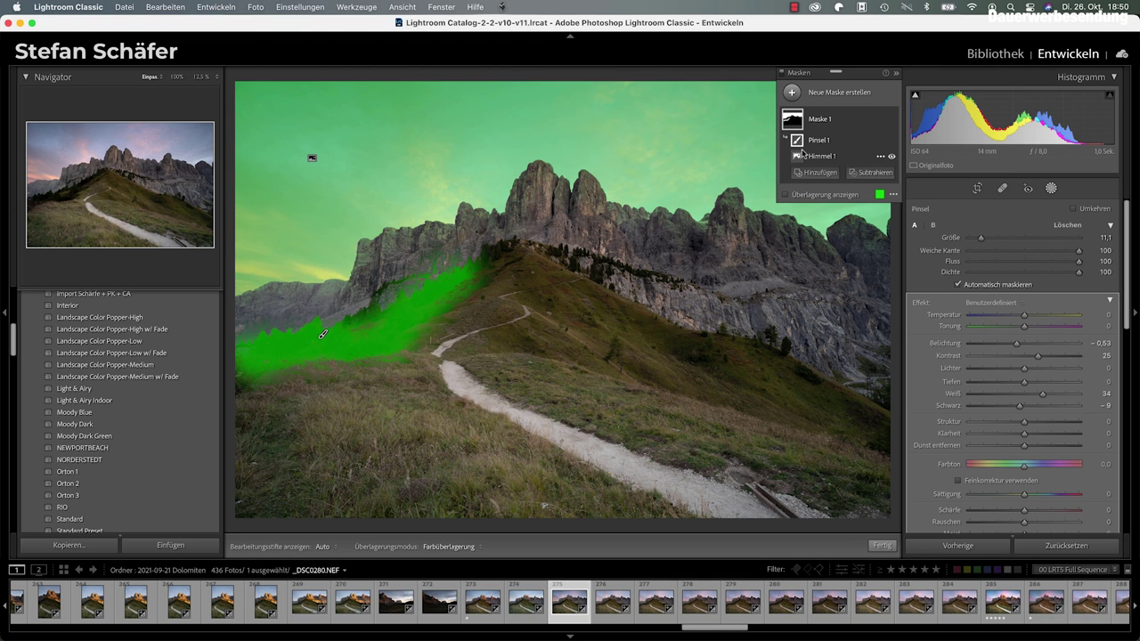
mouse_move(819, 141)
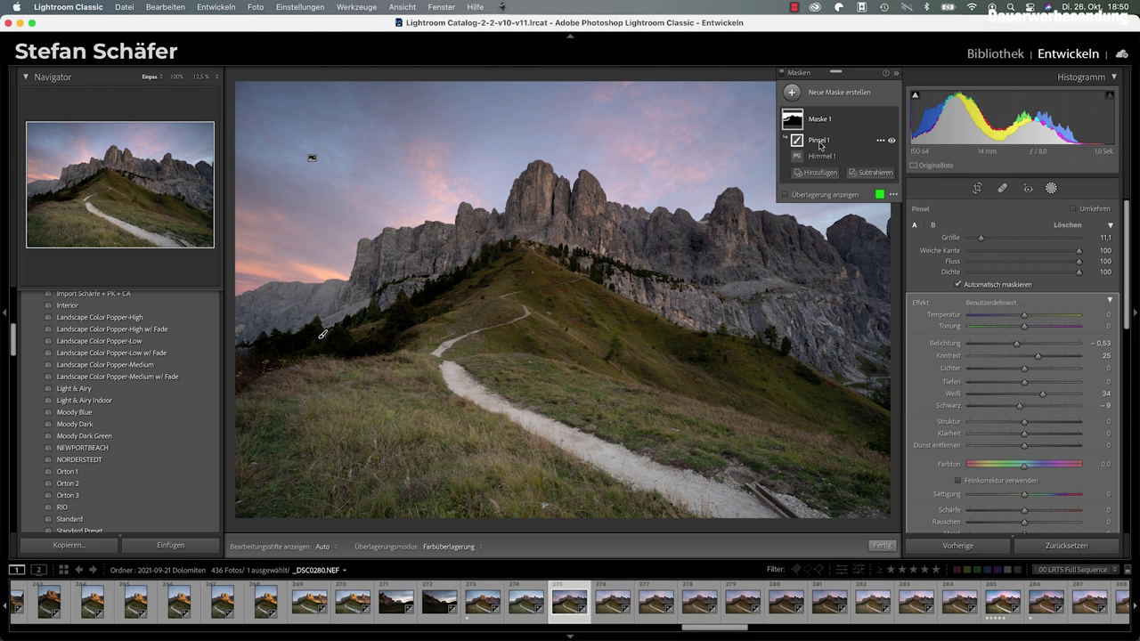
Step: Compare the brushed area's effect, then delete the Pinsel 1 component
left_click(892, 142)
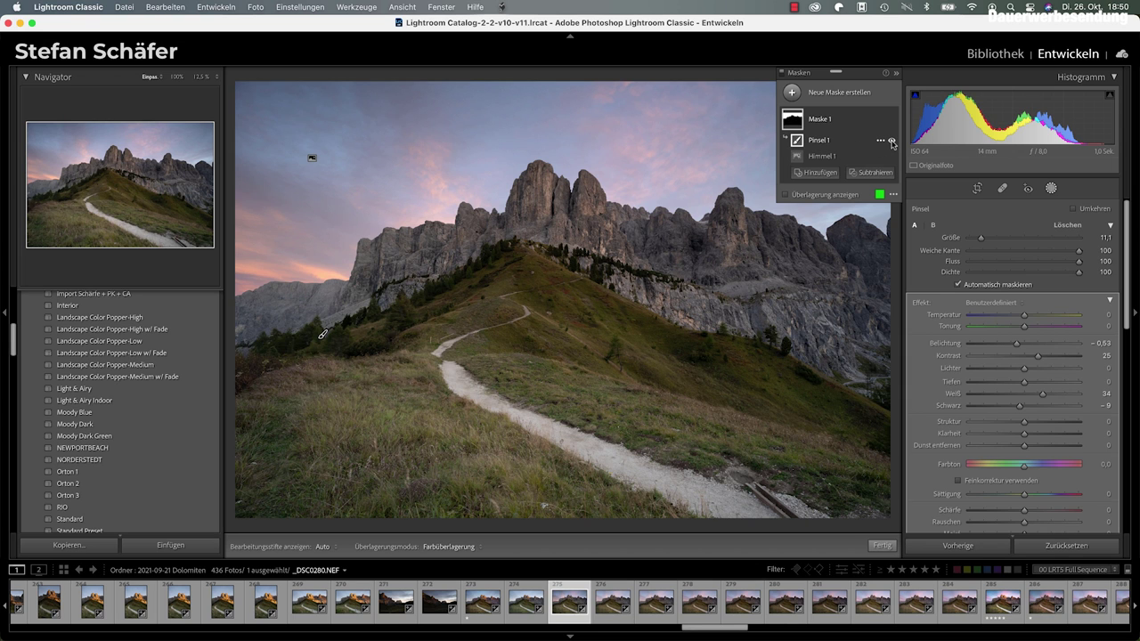
left_click(891, 142)
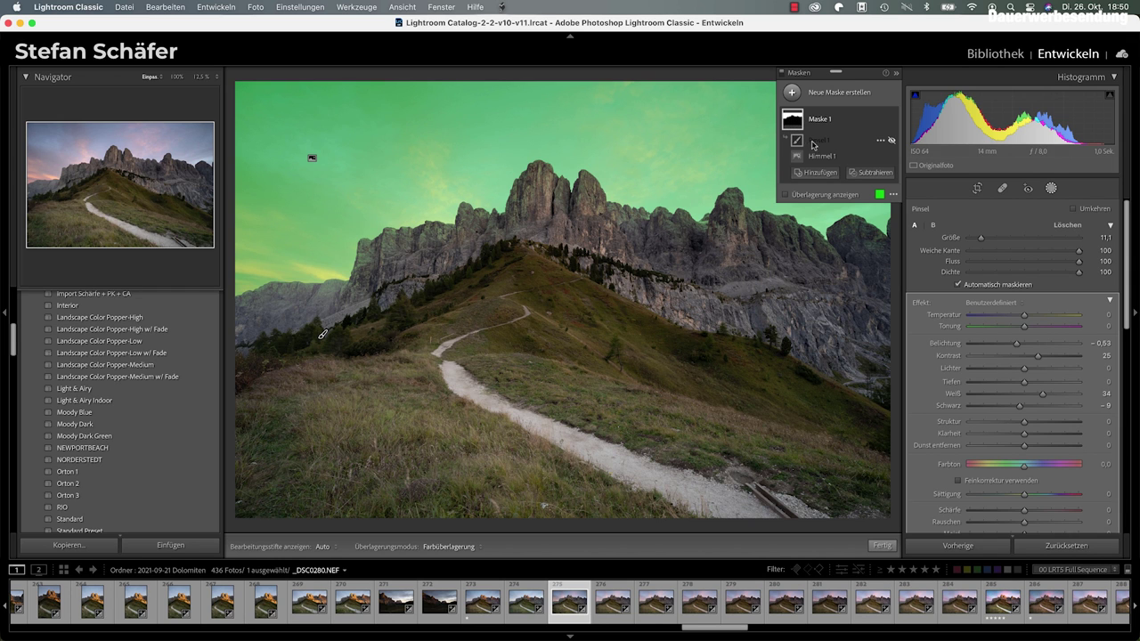
left_click(879, 144)
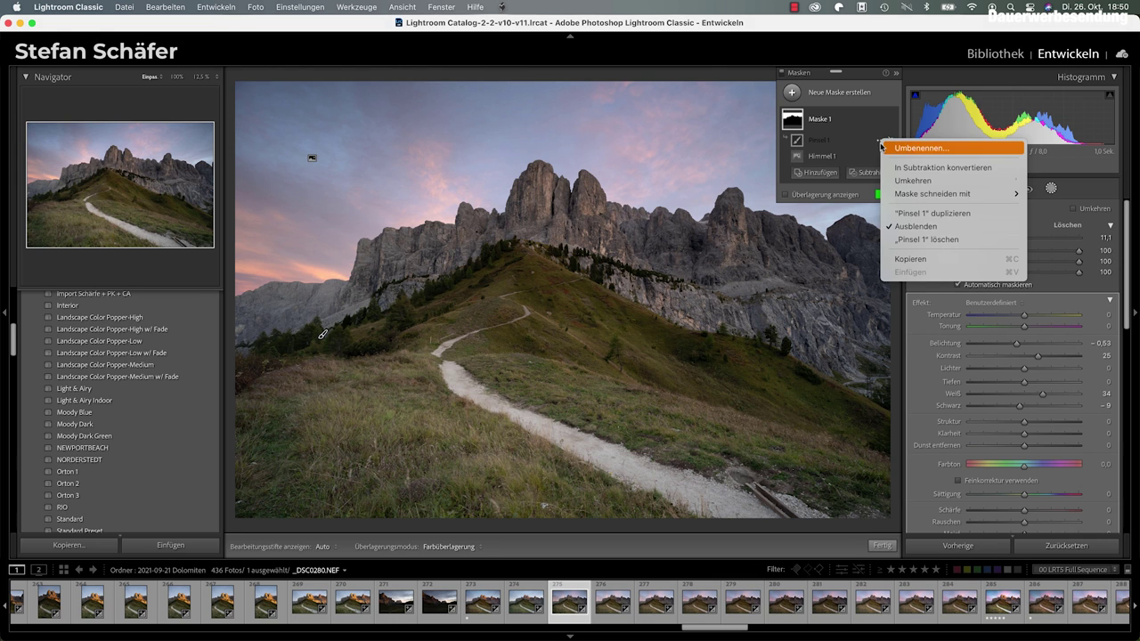
left_click(902, 239)
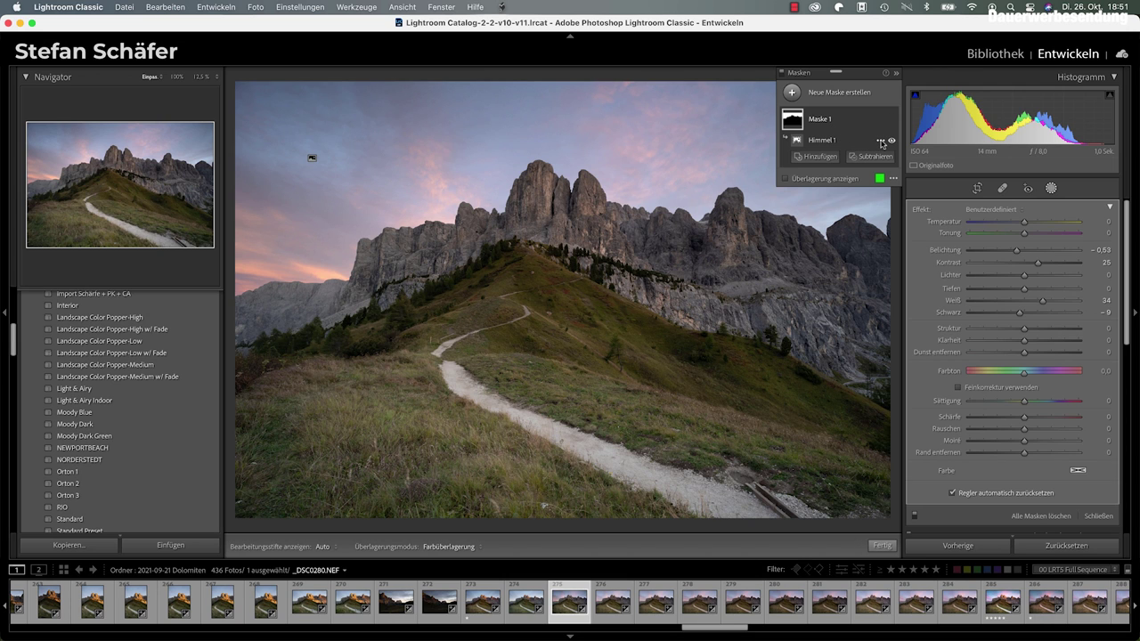
Step: Invert the Himmel 1 selection so the darkening hits the mountains and meadow
left_click(881, 143)
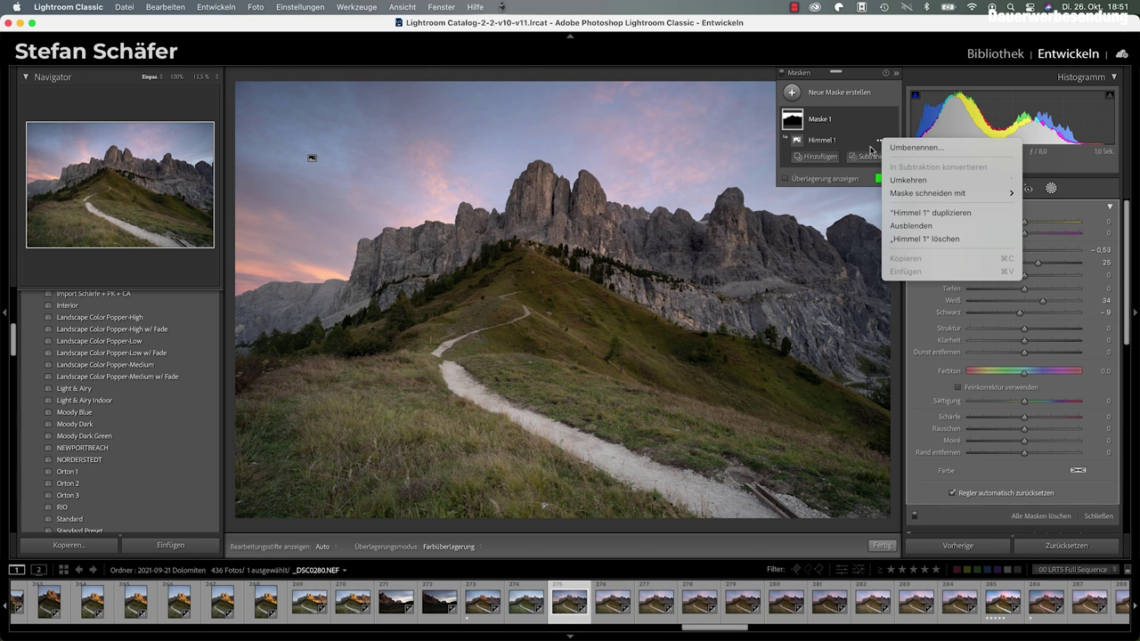
left_click(871, 150)
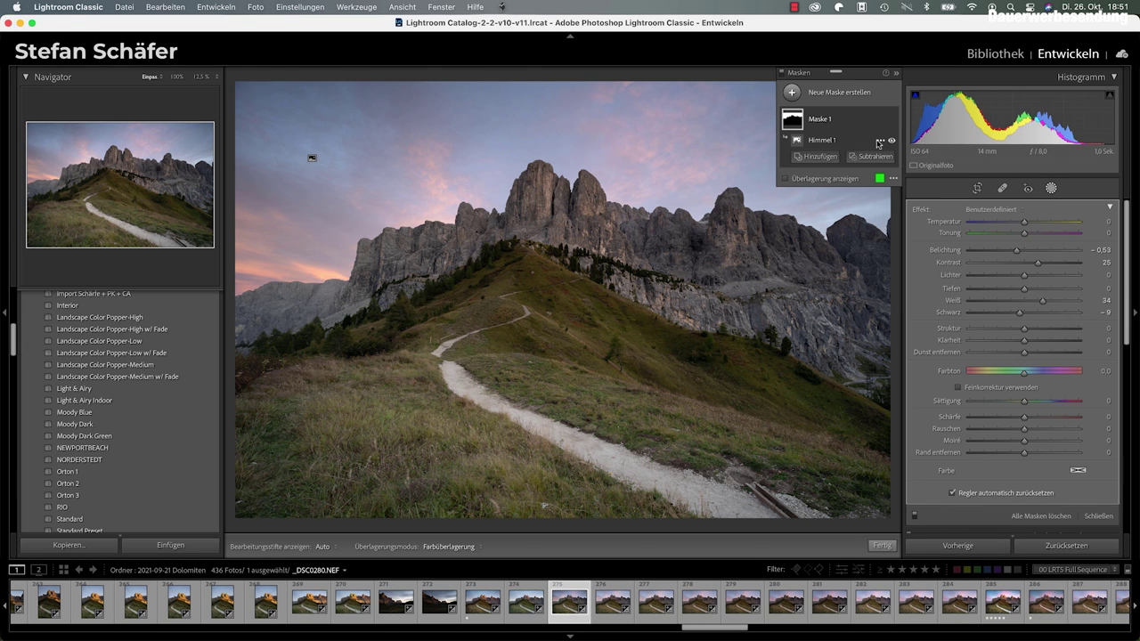
left_click(880, 142)
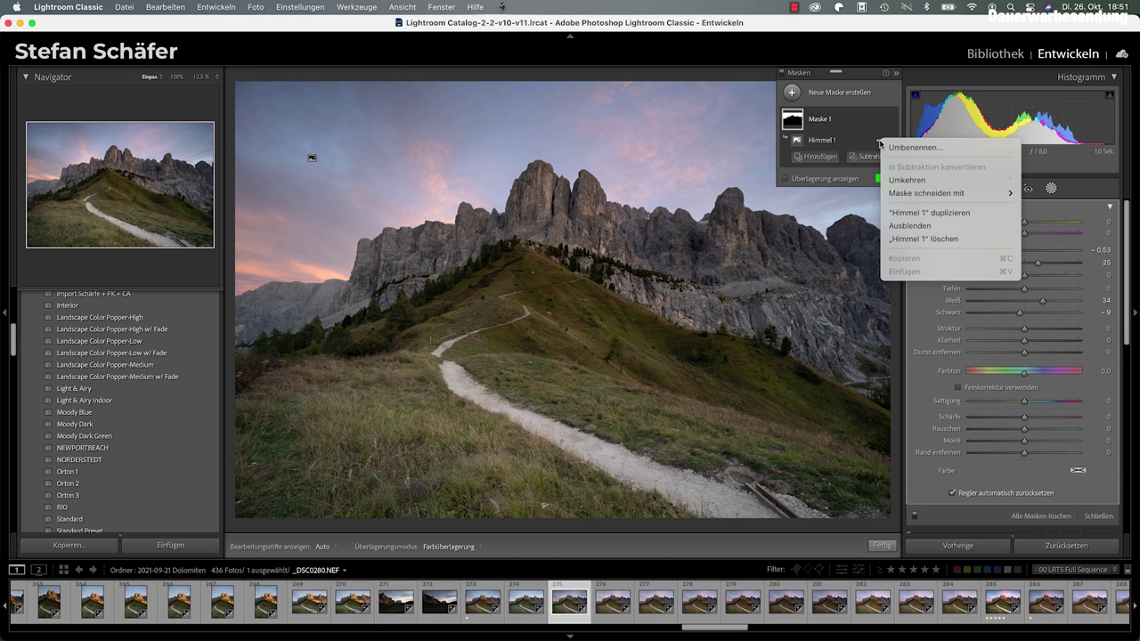
left_click(909, 187)
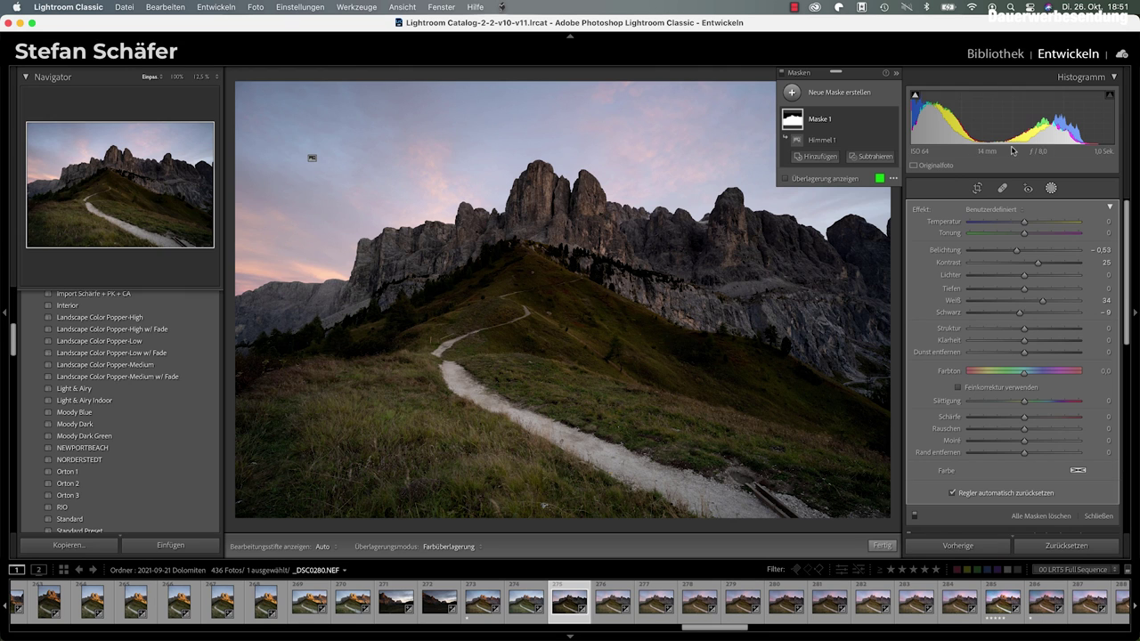
Step: Subtract a luminance range sampled from the meadow, narrowing its upper and lower ends
left_click(864, 158)
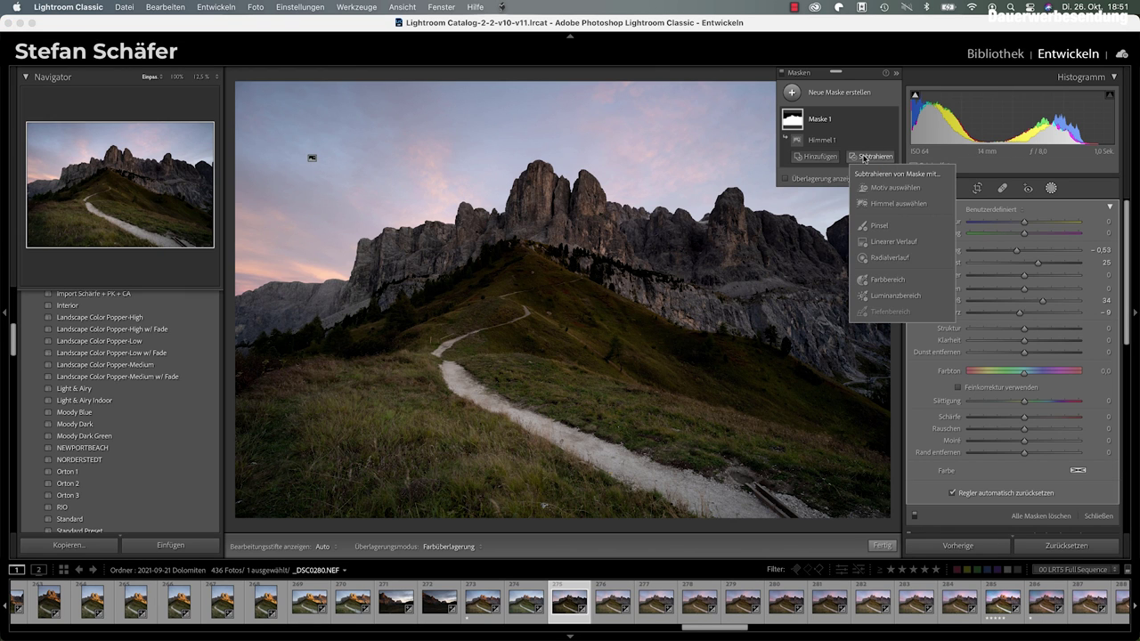
left_click(892, 296)
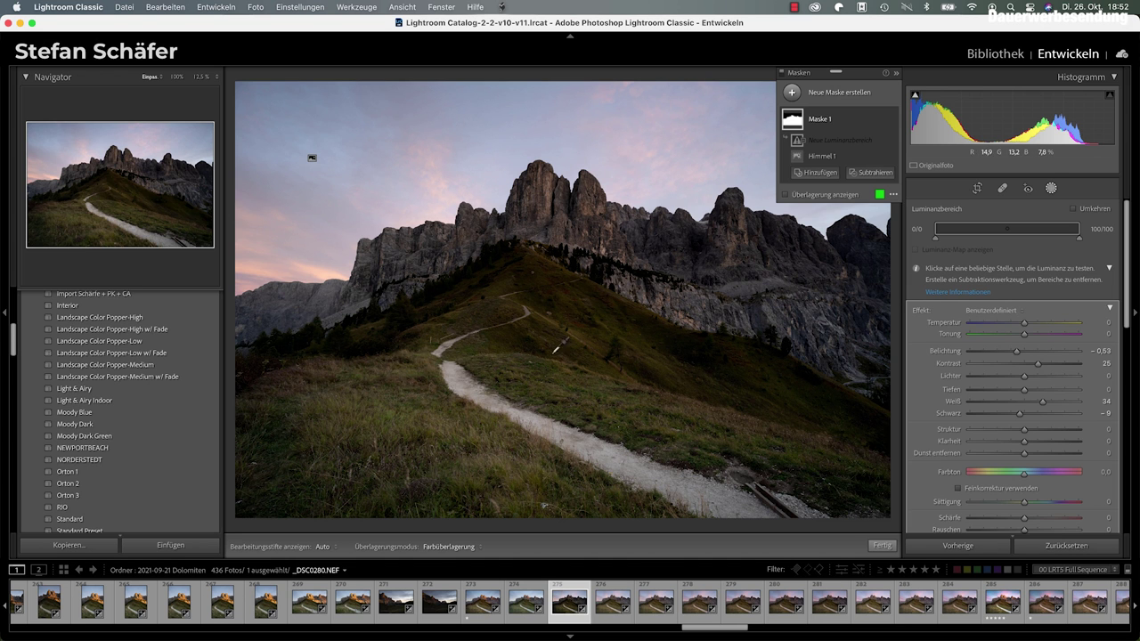
left_click(493, 393)
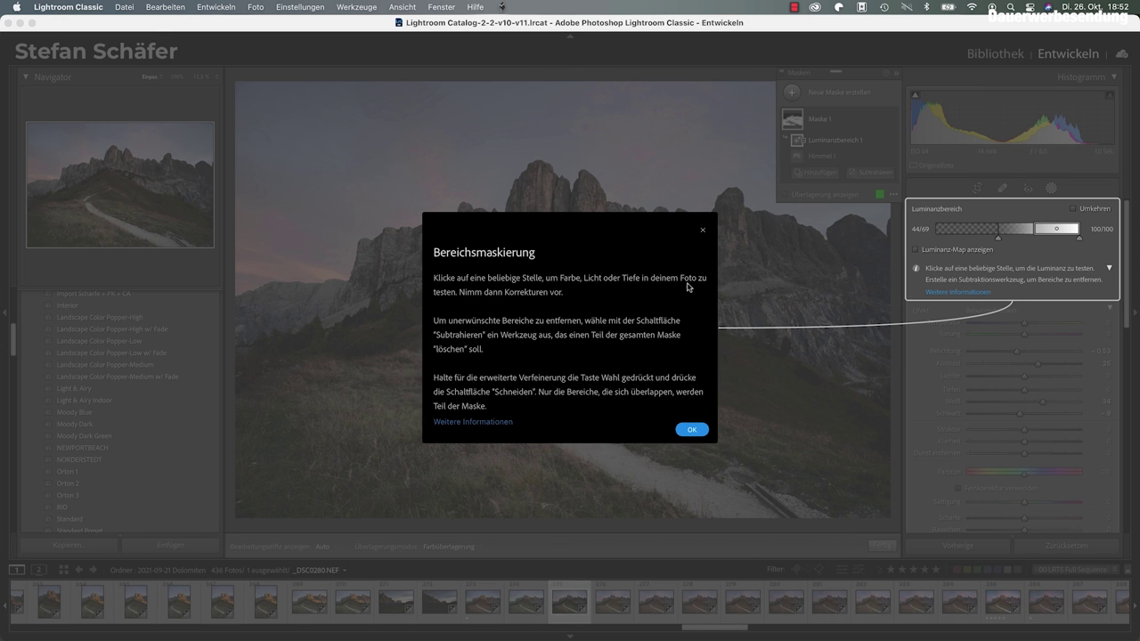
left_click(703, 234)
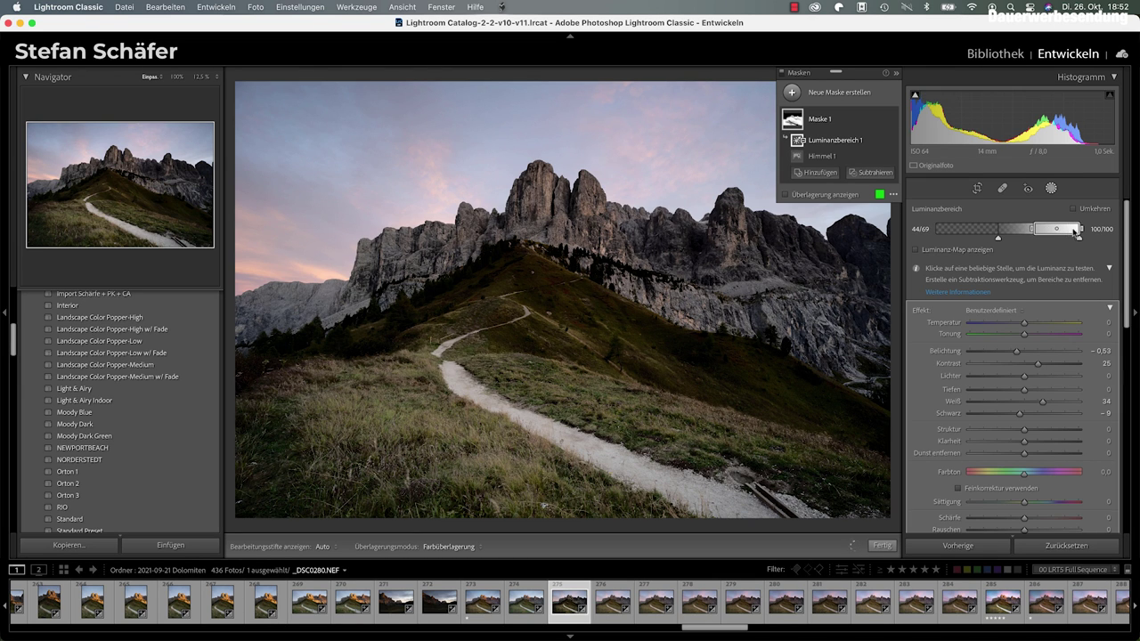
mouse_move(1032, 230)
left_mouse_down()
mouse_move(979, 239)
mouse_move(1002, 240)
left_mouse_up()
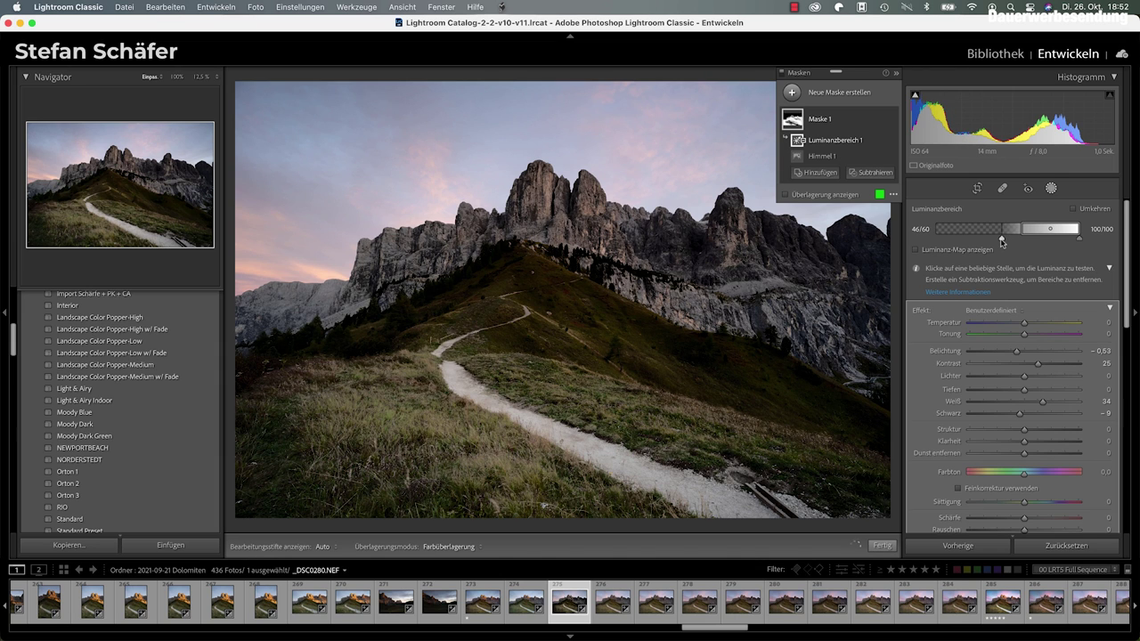
left_click_drag(1002, 241, 998, 241)
left_click(1073, 209)
left_click(1074, 209)
Step: Delete Luminanzbereich 1 and turn off Umkehren on the Himmel 1 selection
left_click(880, 142)
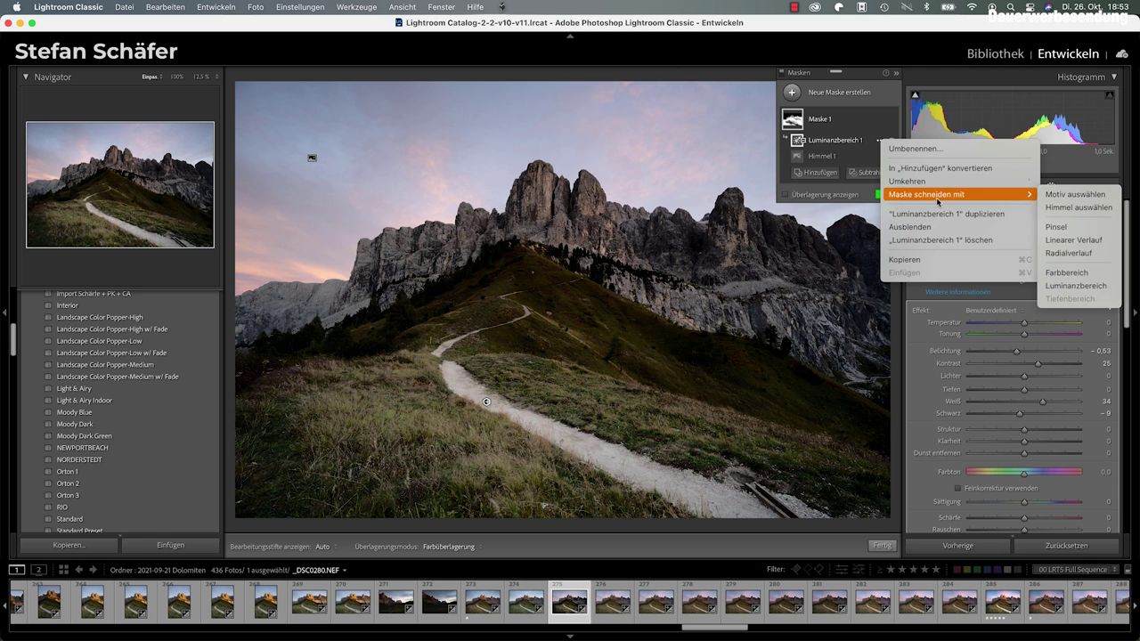
left_click(923, 240)
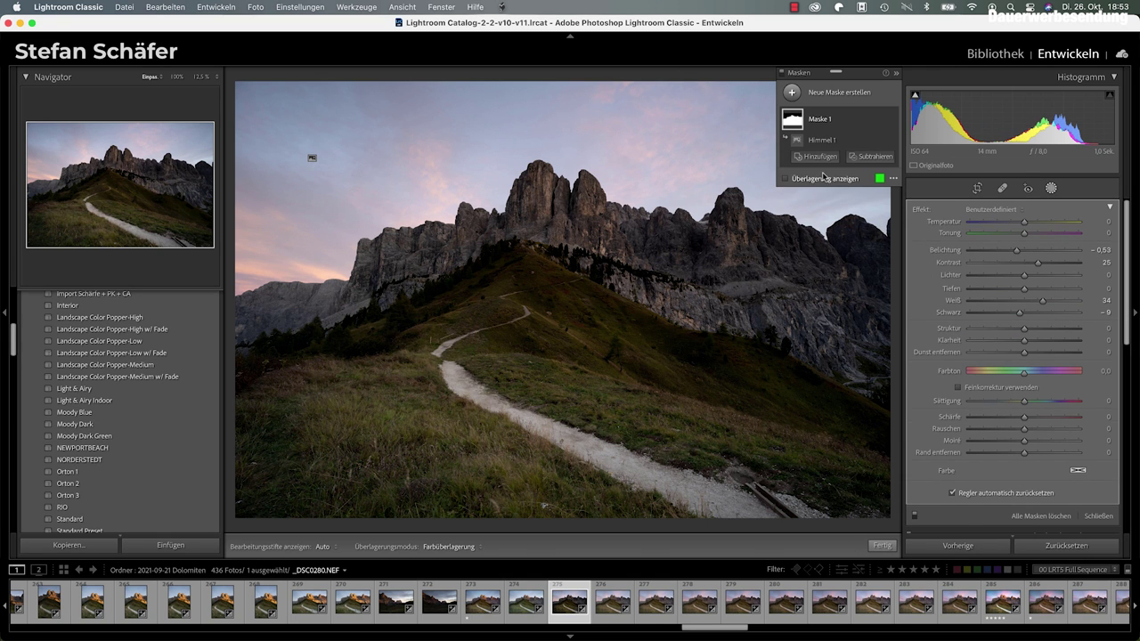
mouse_move(837, 140)
left_click(879, 144)
left_click(903, 180)
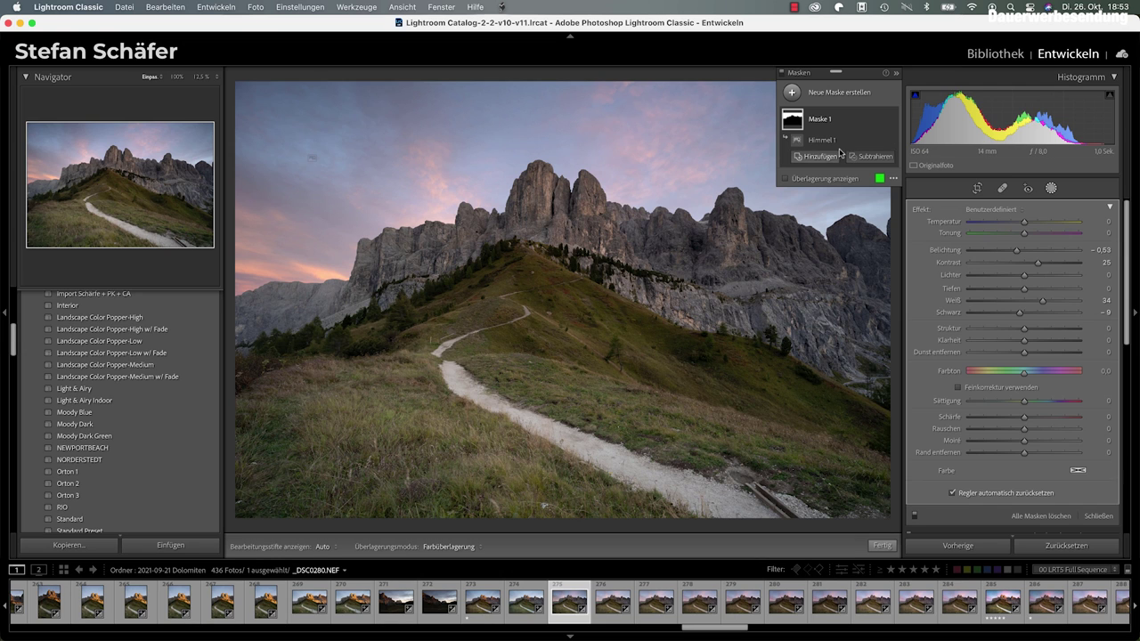
Step: Add a luminance range mask limited to darker tones (about 23/56) and raise its exposure
left_click(845, 96)
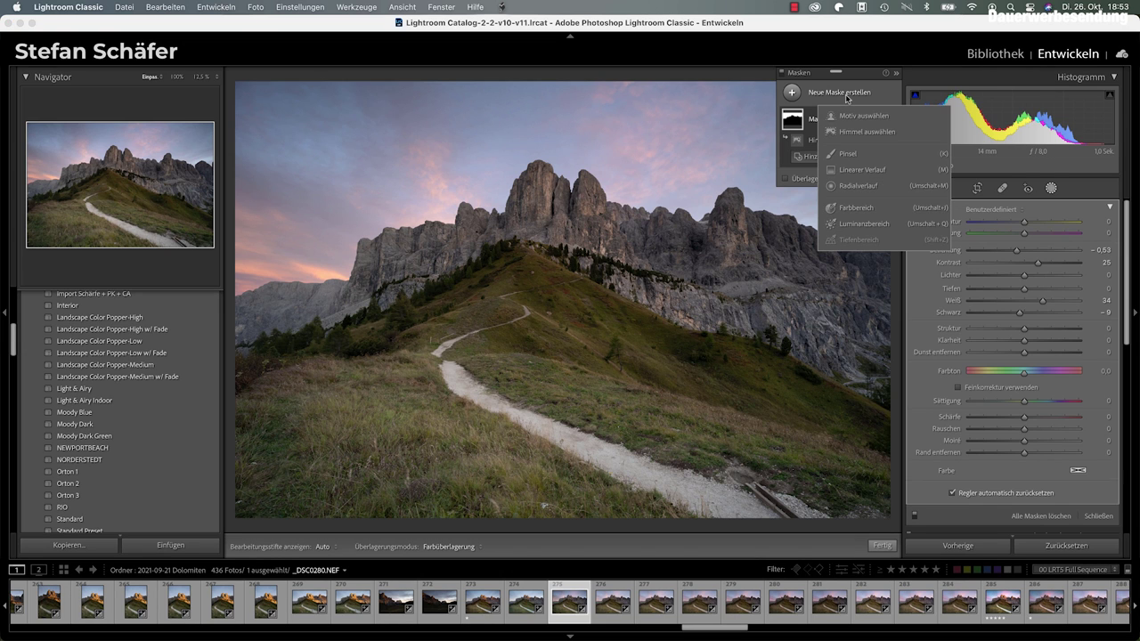
left_click(861, 225)
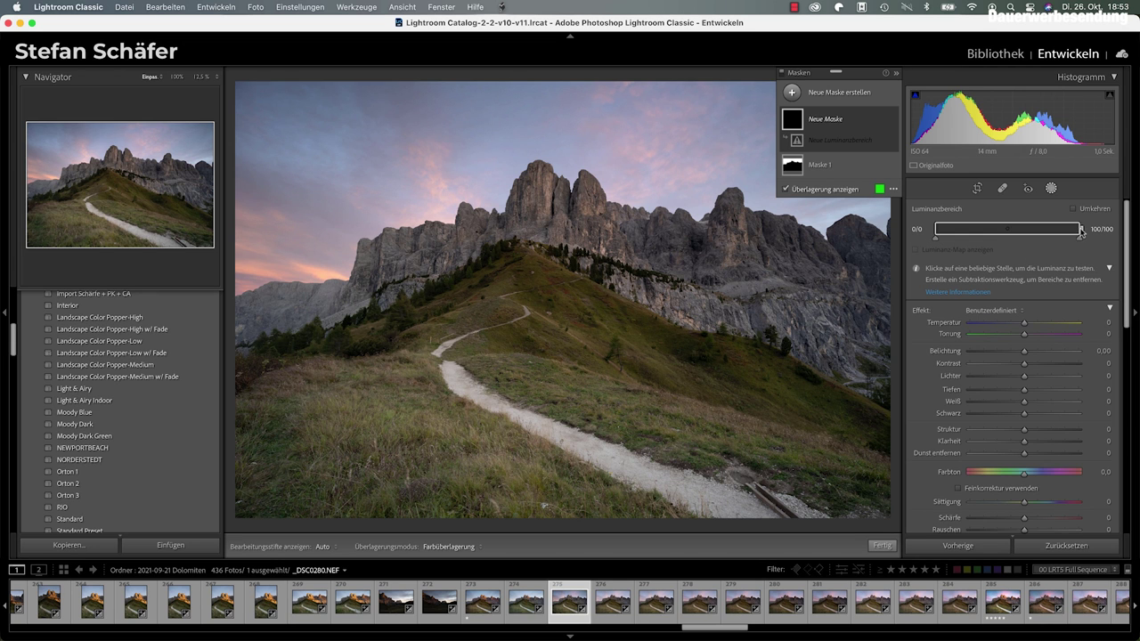
left_click_drag(1081, 229, 985, 233)
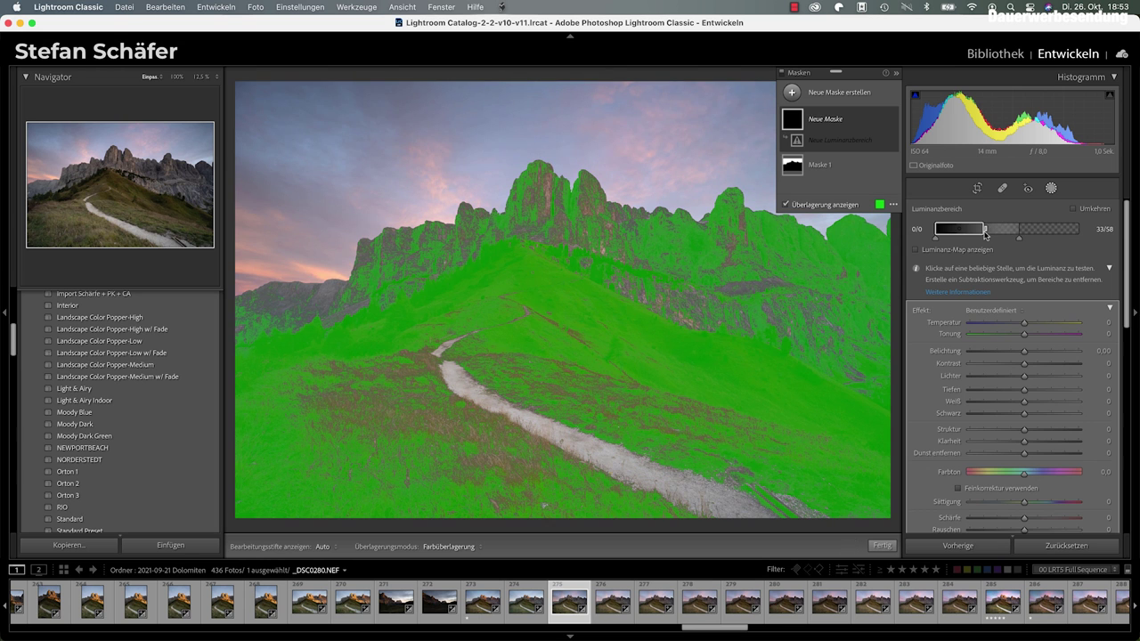
left_click_drag(985, 233, 976, 234)
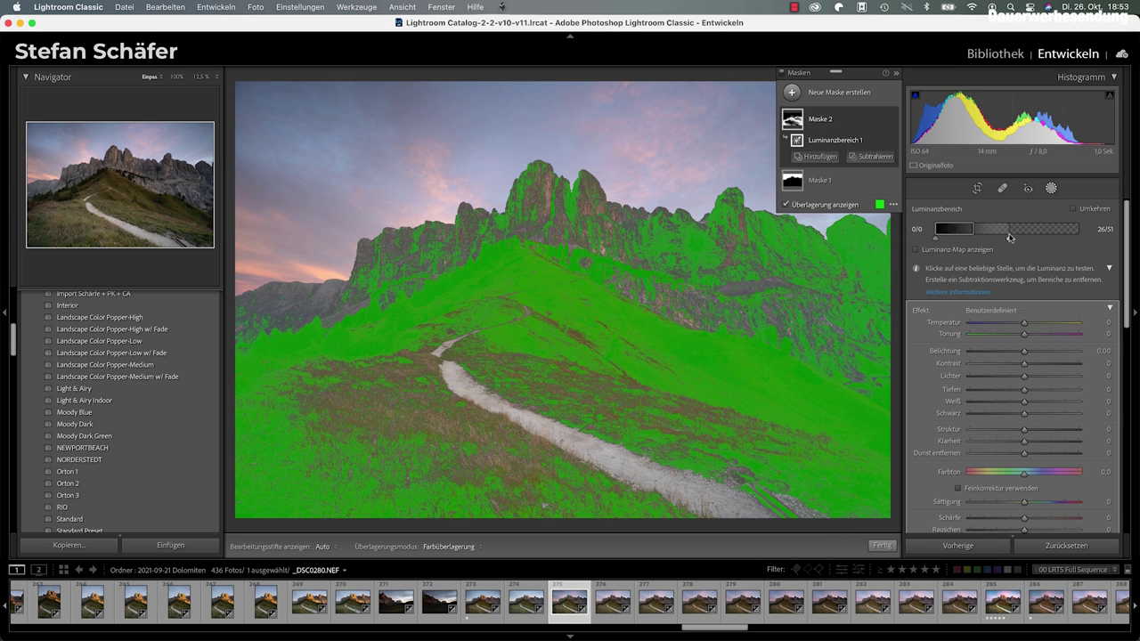
mouse_move(1009, 238)
left_mouse_down()
mouse_move(1047, 238)
mouse_move(974, 238)
left_mouse_up()
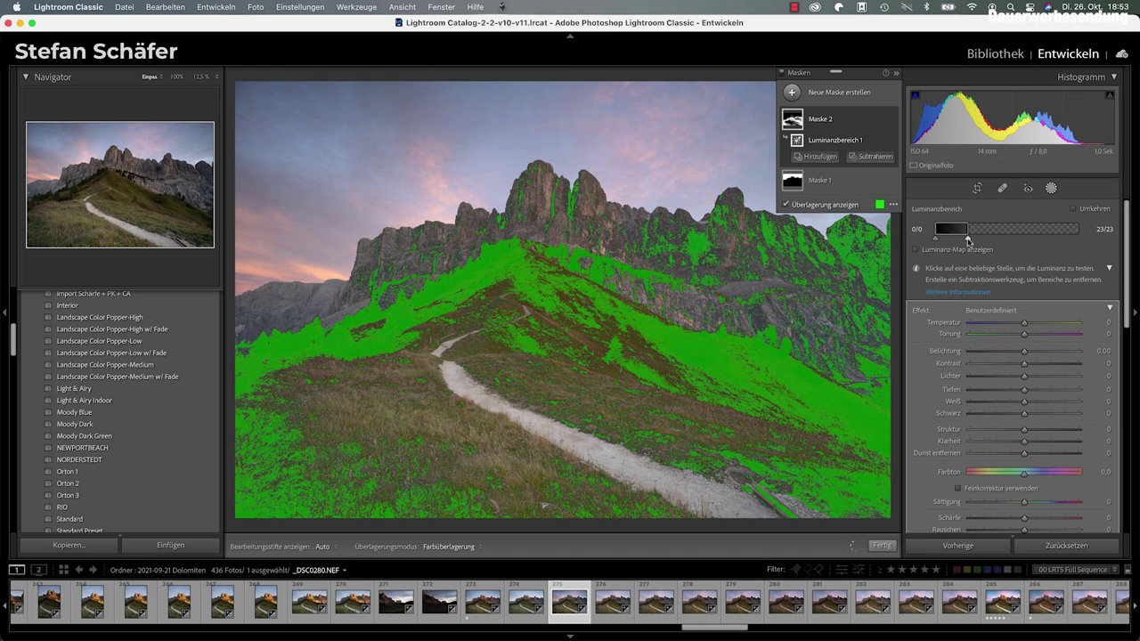
left_click_drag(973, 239, 1017, 239)
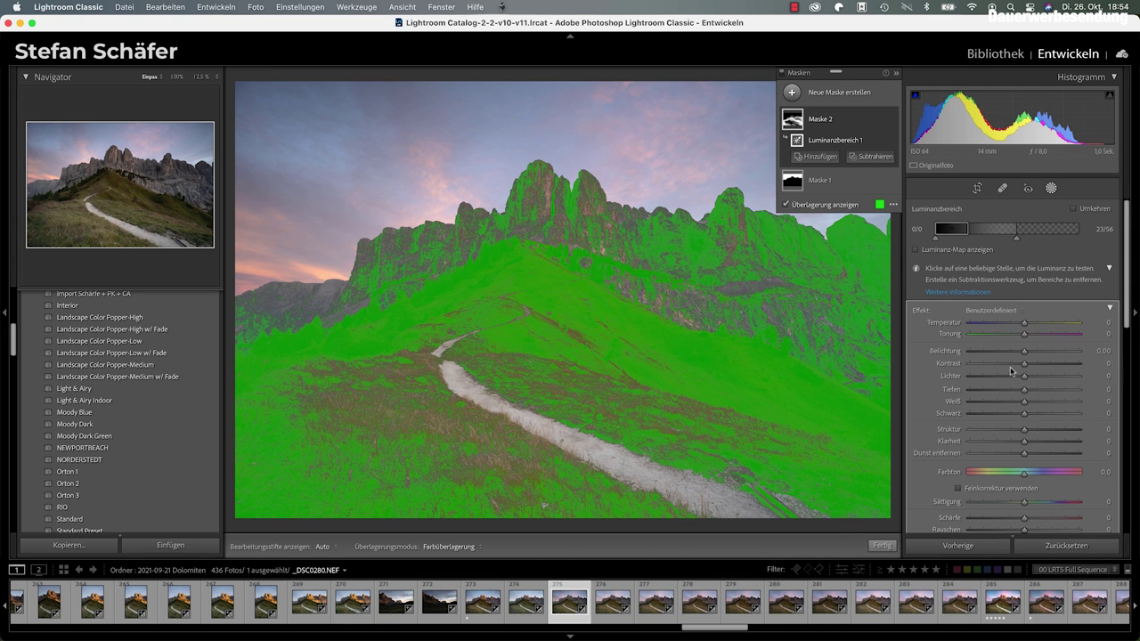
key("o")
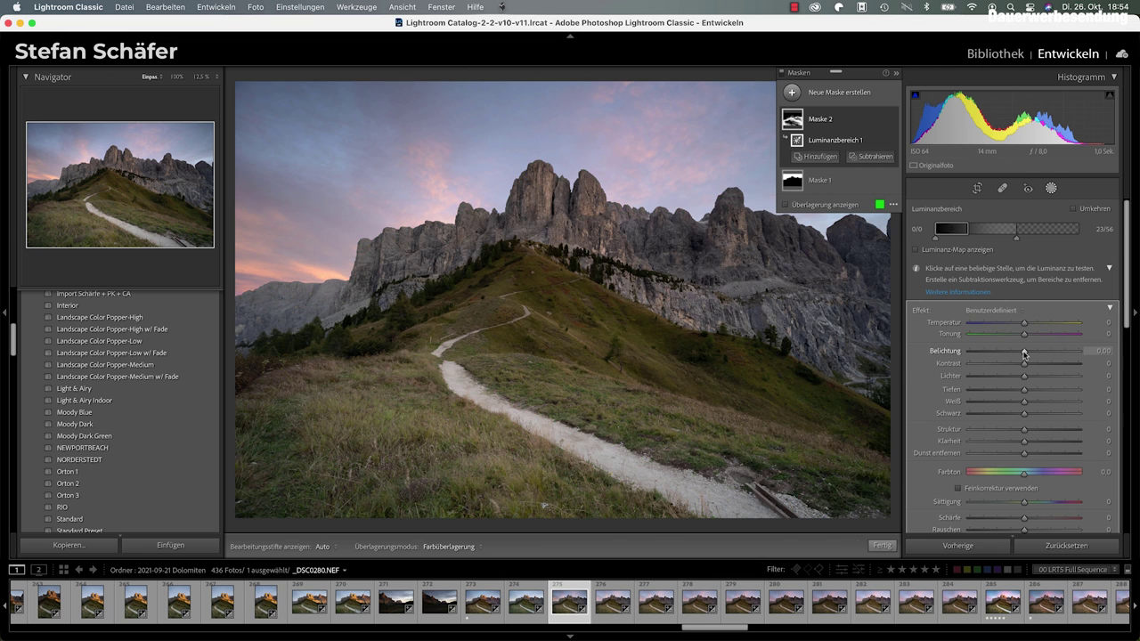
left_click_drag(1025, 353, 1026, 354)
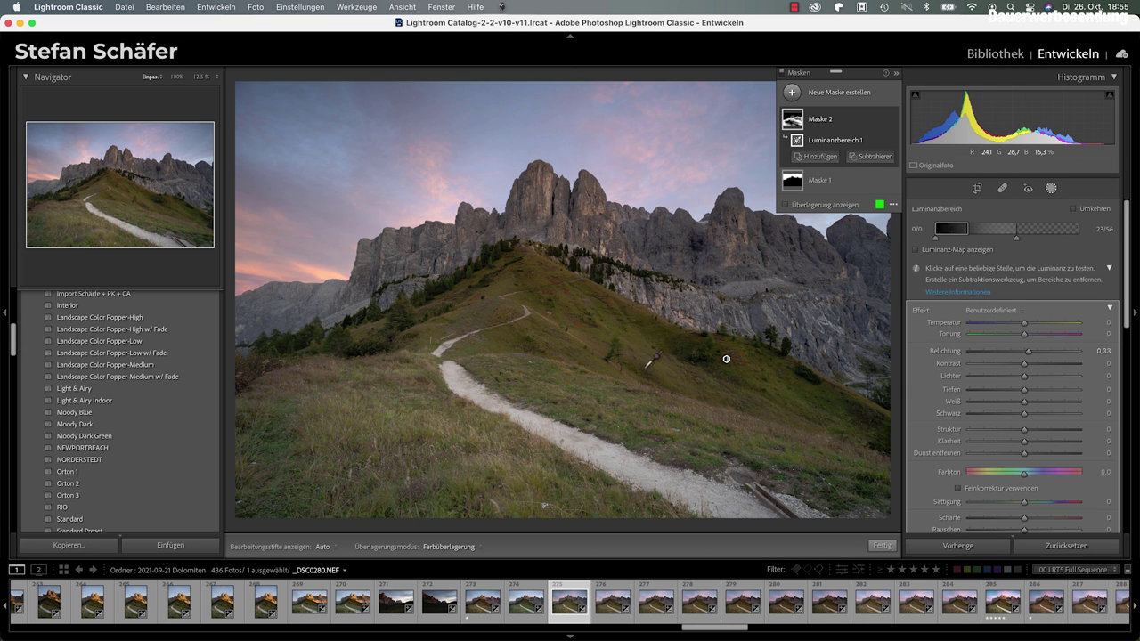
Step: Add a third luminance range mask, raising contrast to 31 and lowering blacks to −9
left_click(837, 93)
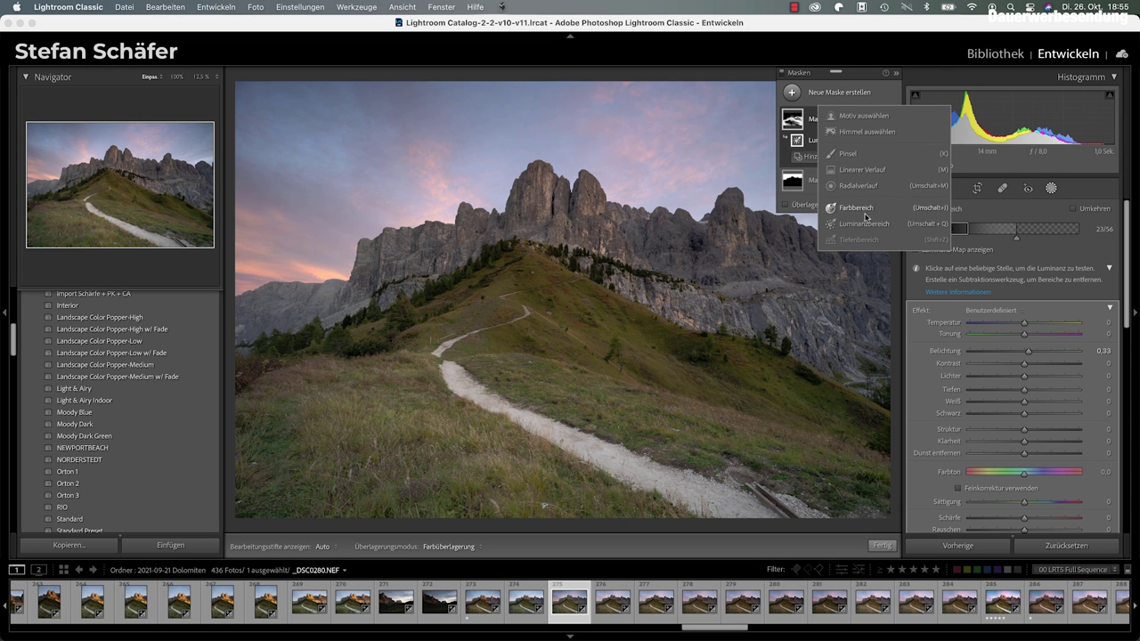
left_click(859, 223)
left_click_drag(936, 238, 962, 239)
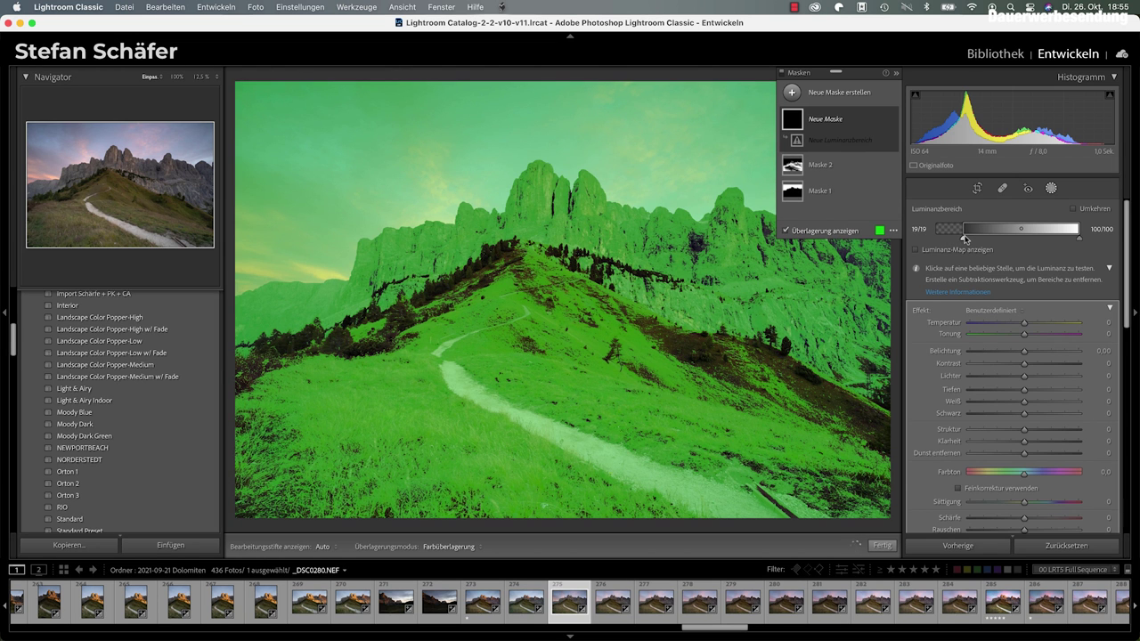
left_click_drag(1079, 239, 1052, 240)
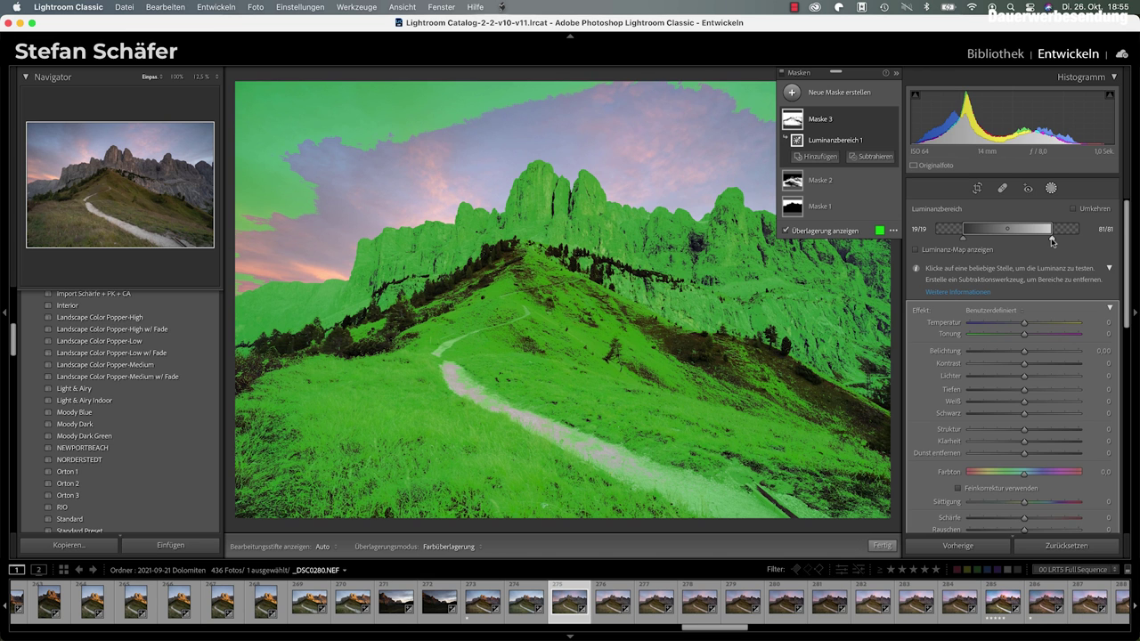
left_click_drag(1052, 239, 1050, 239)
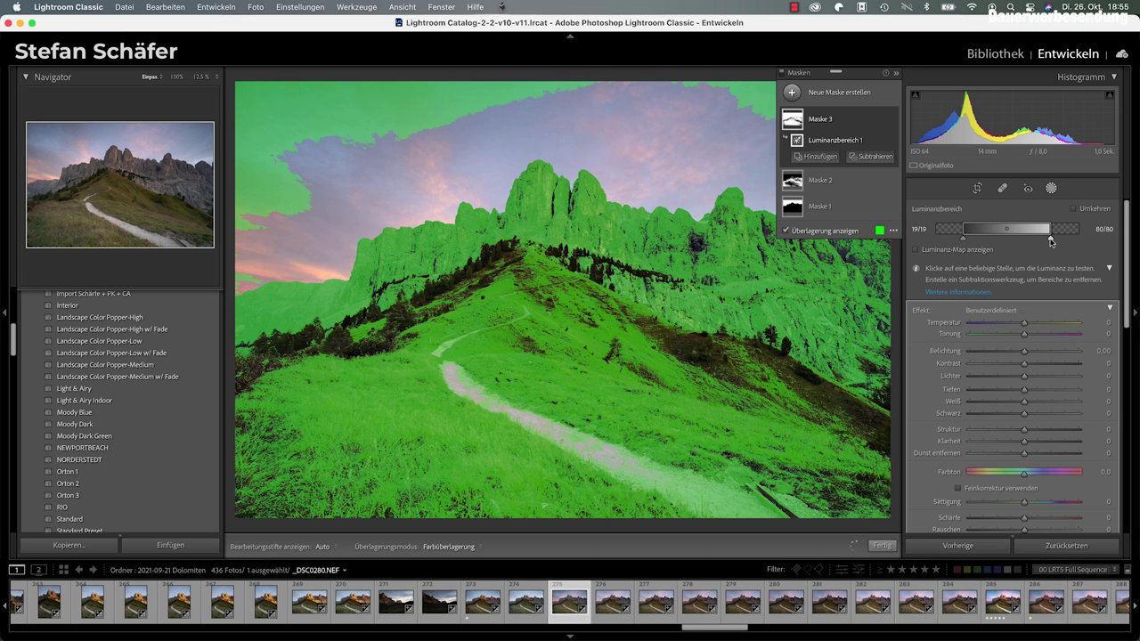
left_click_drag(1025, 366, 1041, 365)
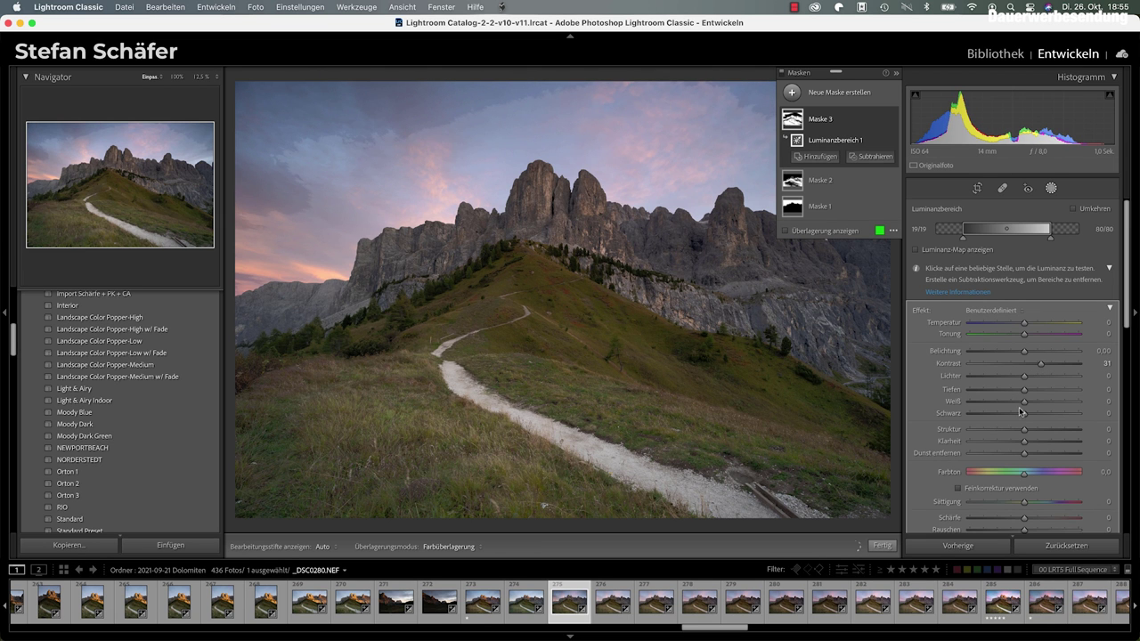
mouse_move(1025, 414)
left_mouse_down()
mouse_move(1011, 416)
mouse_move(1040, 403)
left_mouse_up()
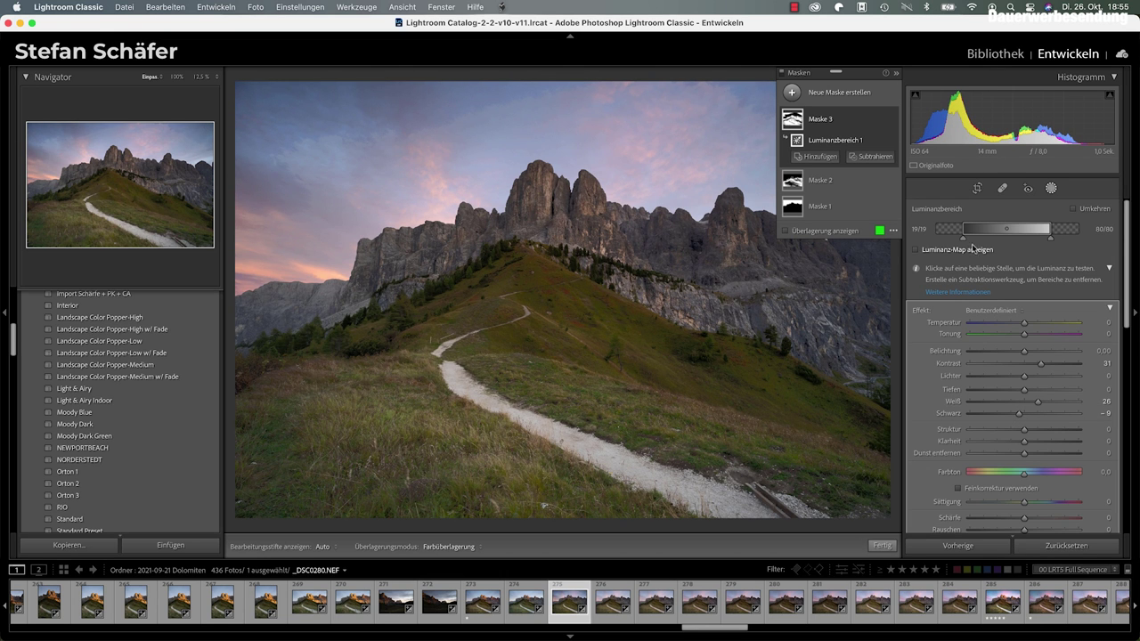
Step: Widen Maske 3's range to 0/19–80/100, compare it on and off, and collapse the mask list
left_click_drag(962, 239, 934, 241)
left_click_drag(1051, 239, 1084, 243)
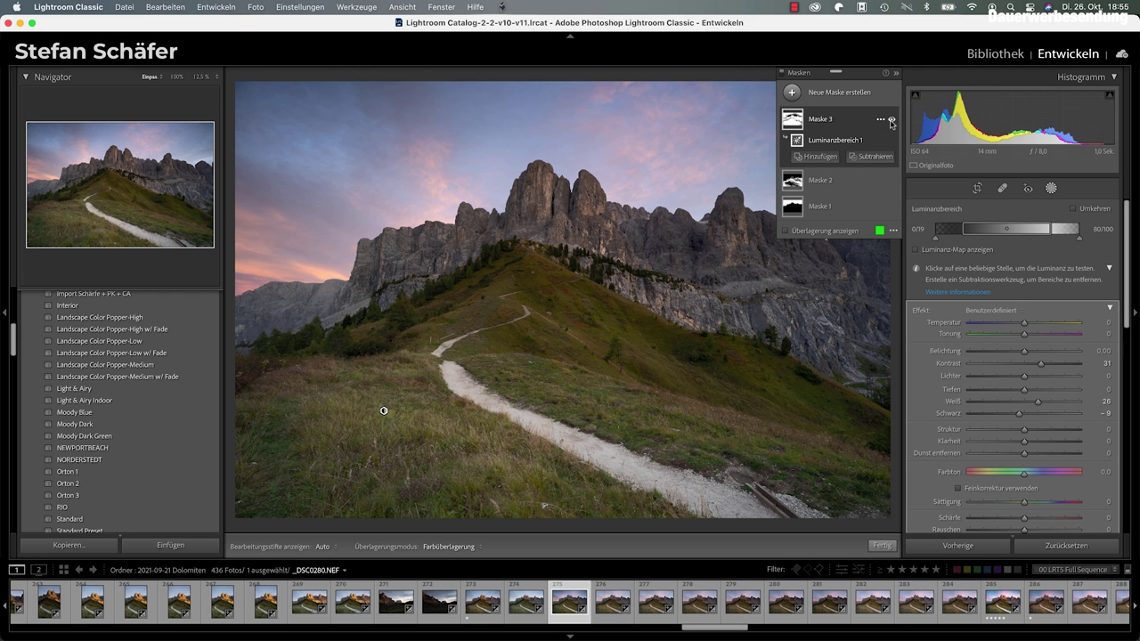
left_click(892, 121)
left_click(893, 121)
left_click(782, 75)
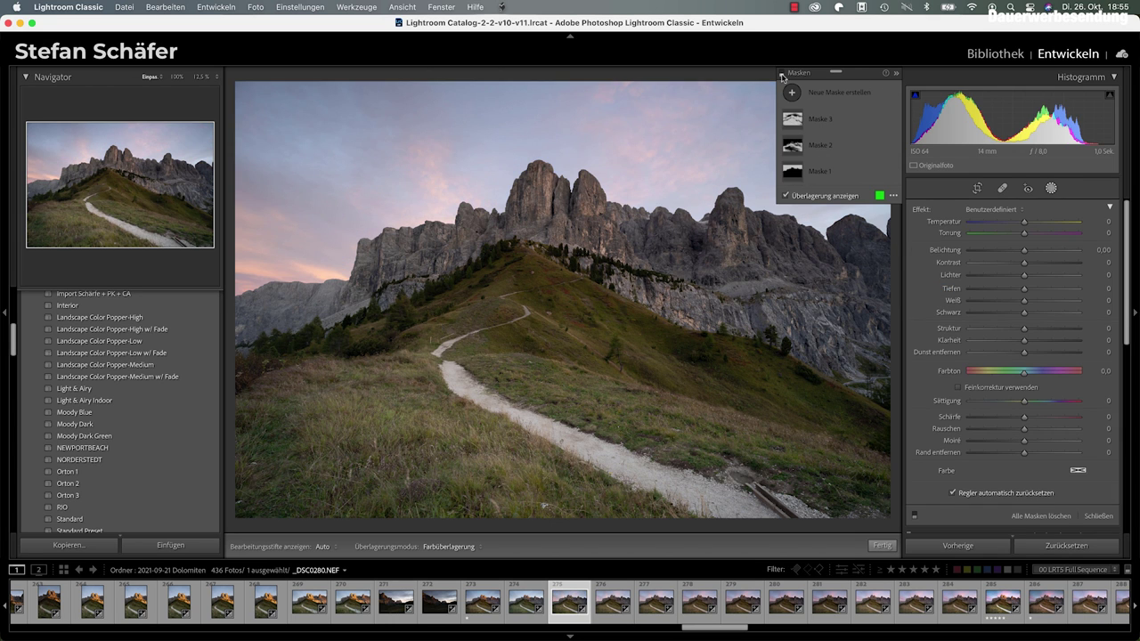
Step: Show the mask adjustments again and exit masking back to Grundeinstellungen
left_click(782, 76)
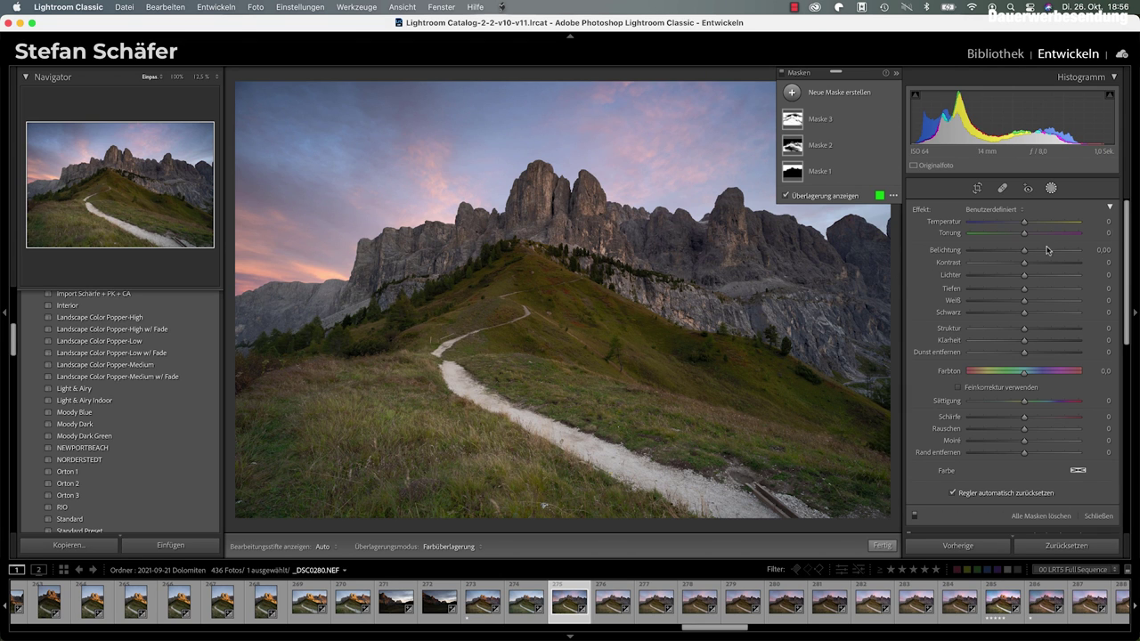
left_click(1101, 517)
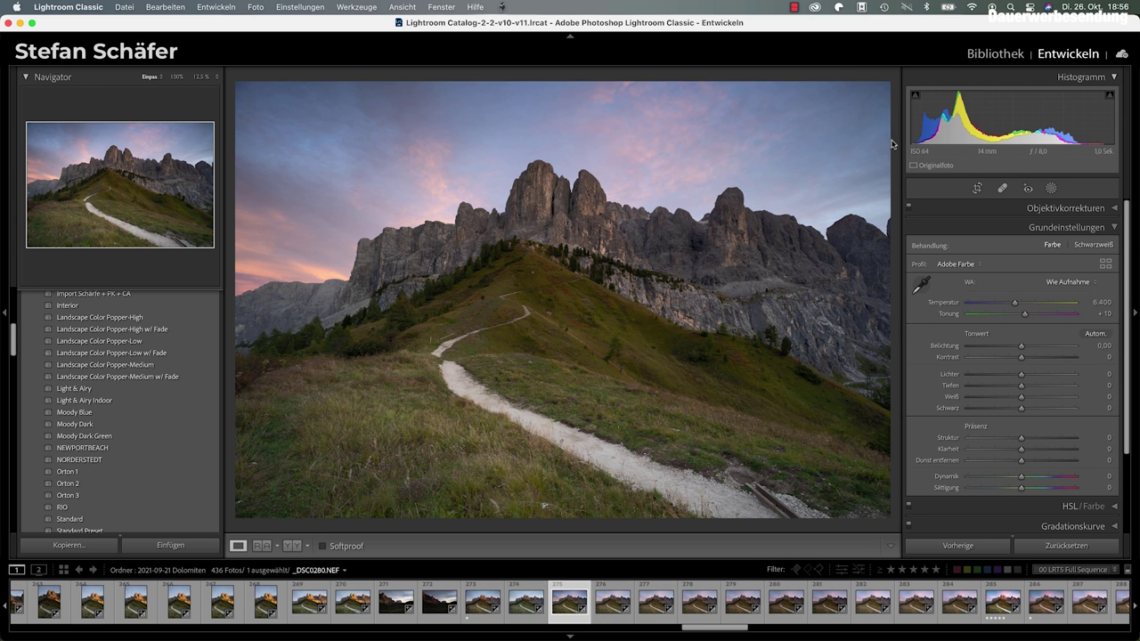
Step: Reopen the masking panel's list of masks
left_click(1050, 188)
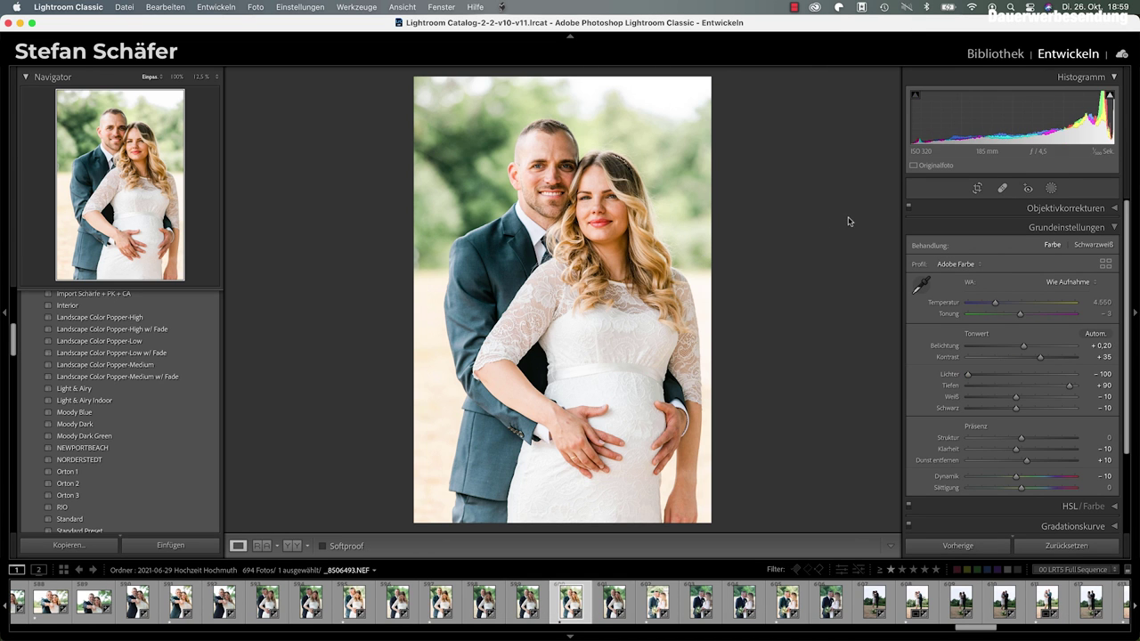
Step: Create a Motiv auswählen subject mask on the couple and lower its exposure to −0.82
left_click(1050, 189)
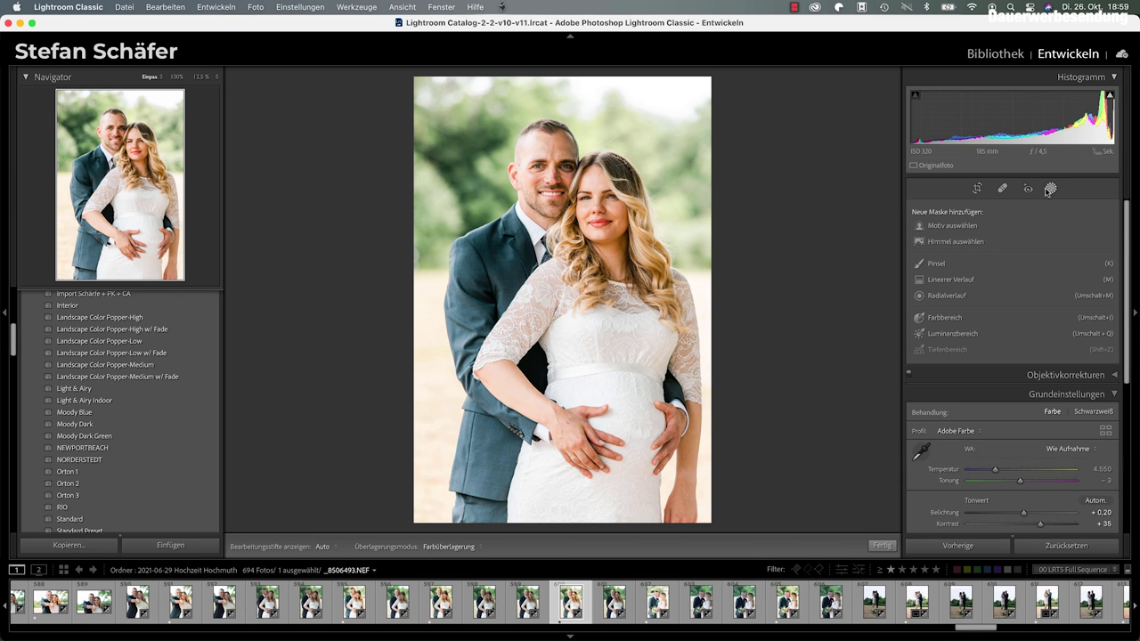
left_click(946, 228)
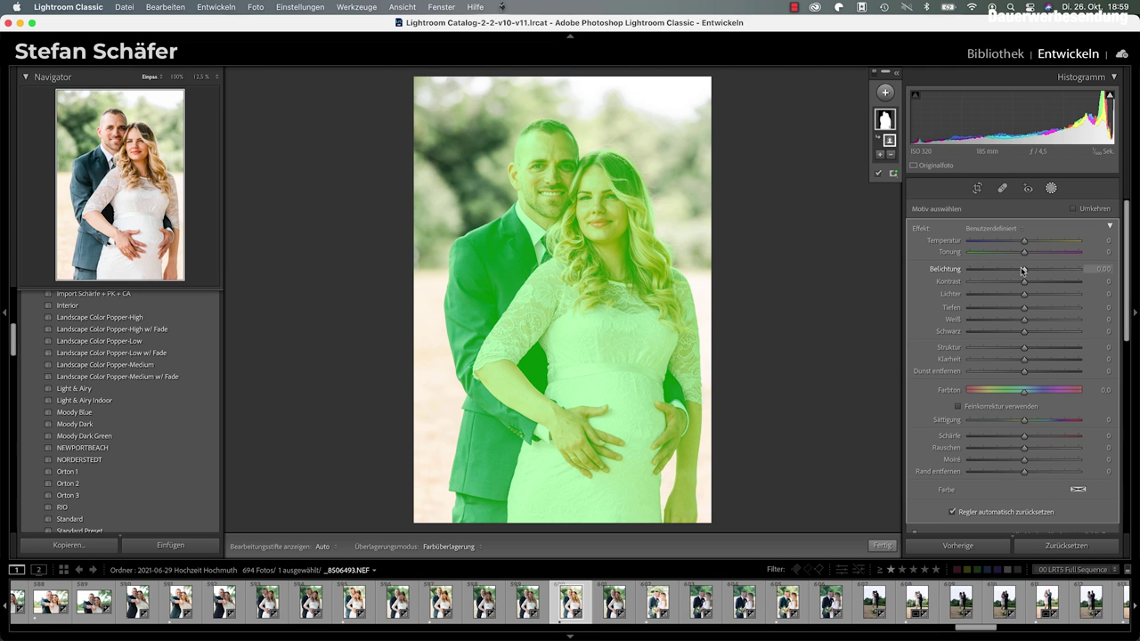
left_click_drag(1023, 269, 1024, 272)
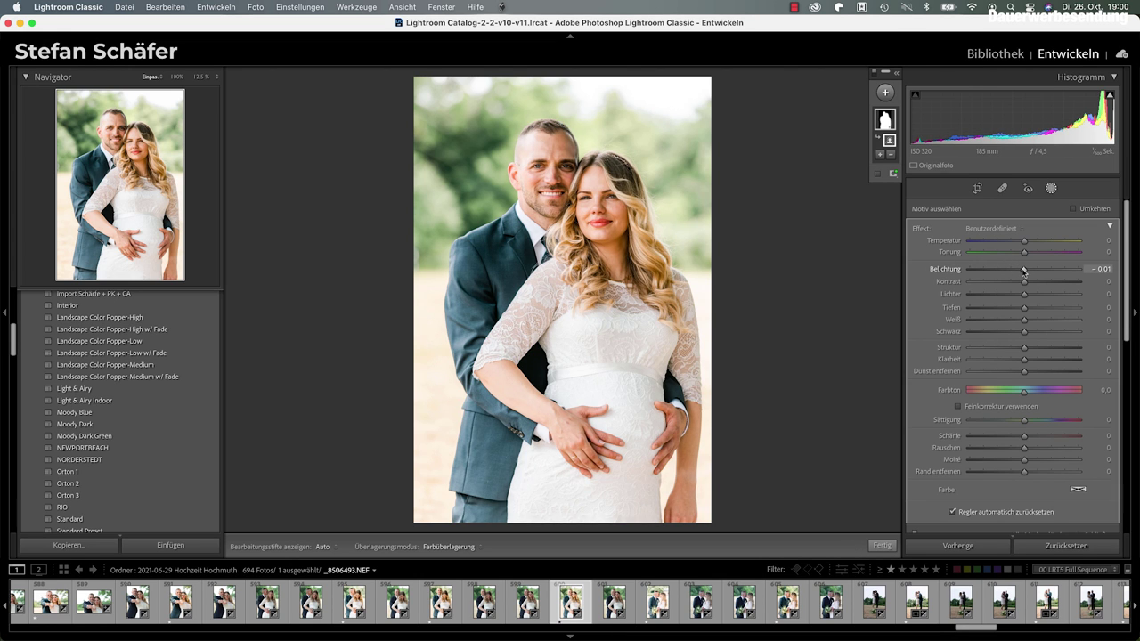
left_click_drag(1023, 270, 1011, 272)
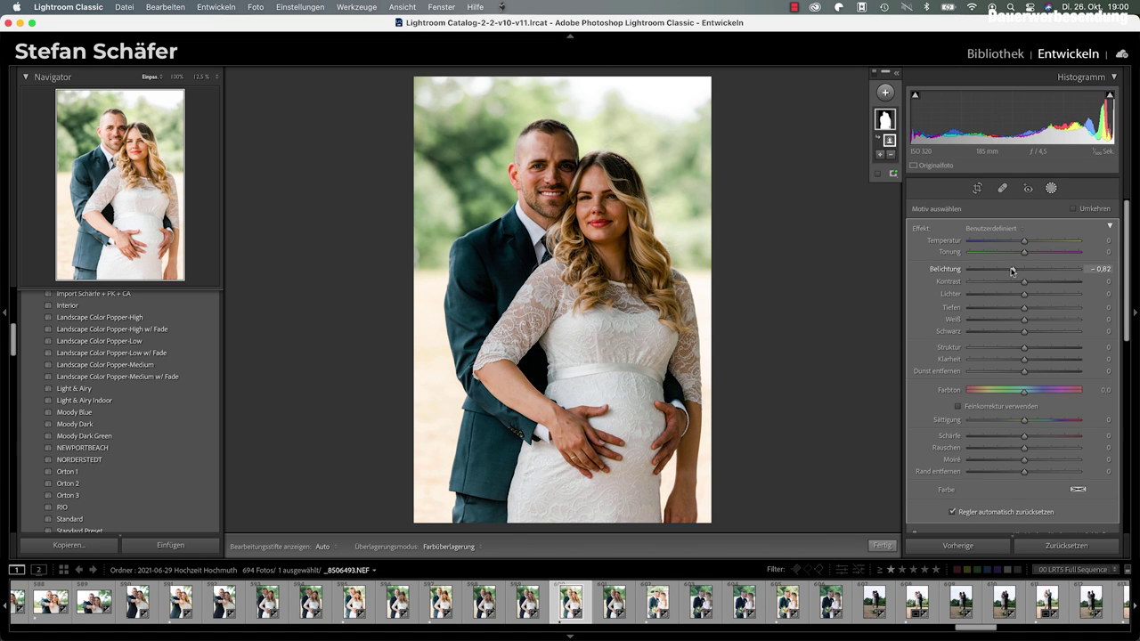
Step: Invert the Motiv 1 mask (Umkehren) so it targets the background, and set exposure to −1.14
left_click(899, 75)
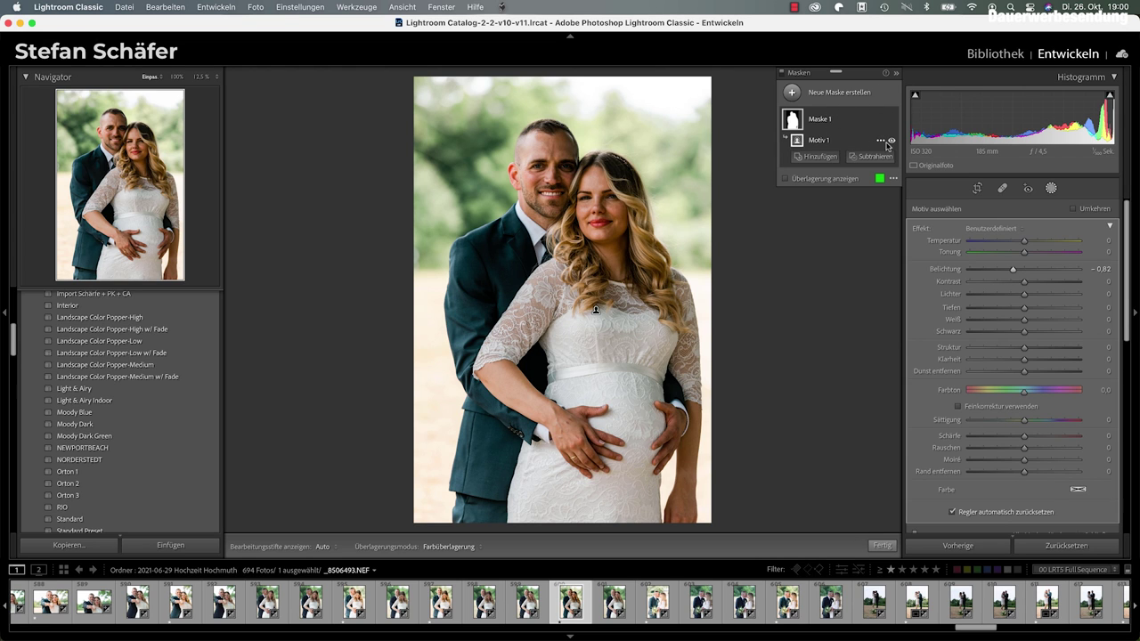
left_click(881, 141)
left_click(909, 181)
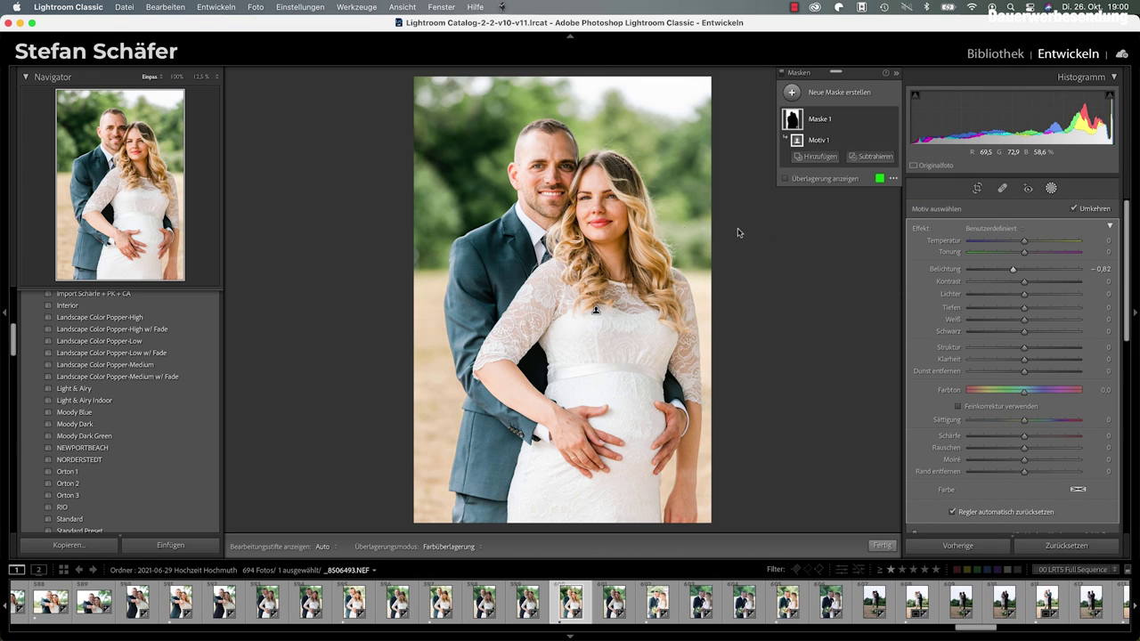
left_click_drag(1012, 272, 1009, 271)
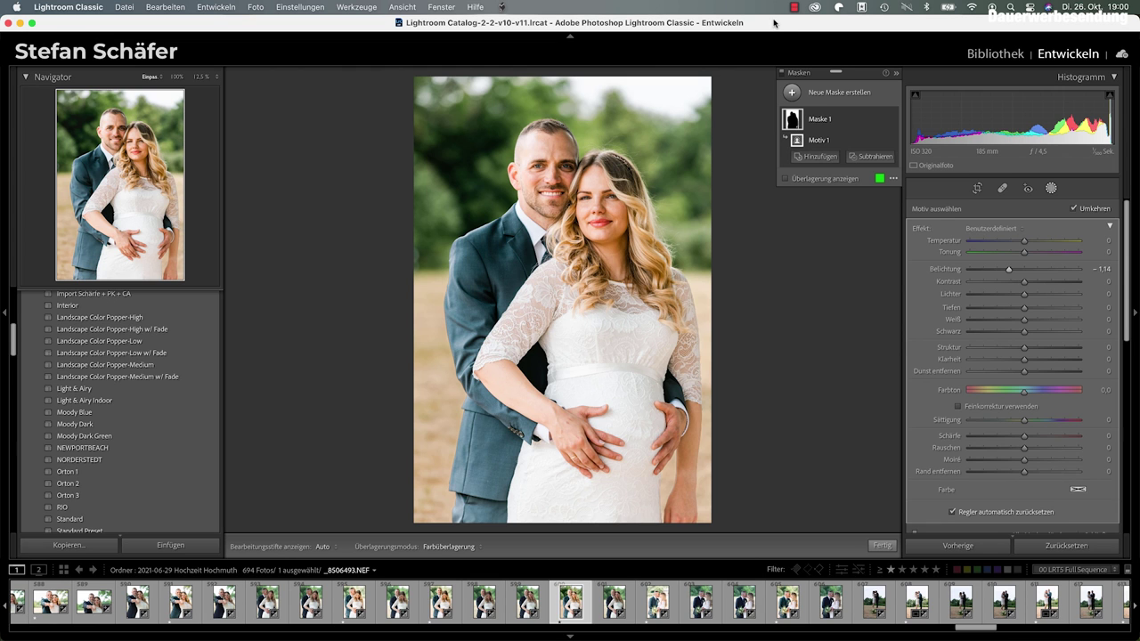
Step: Toggle the mask effect on and off to compare the darkened background before and after
left_click(783, 74)
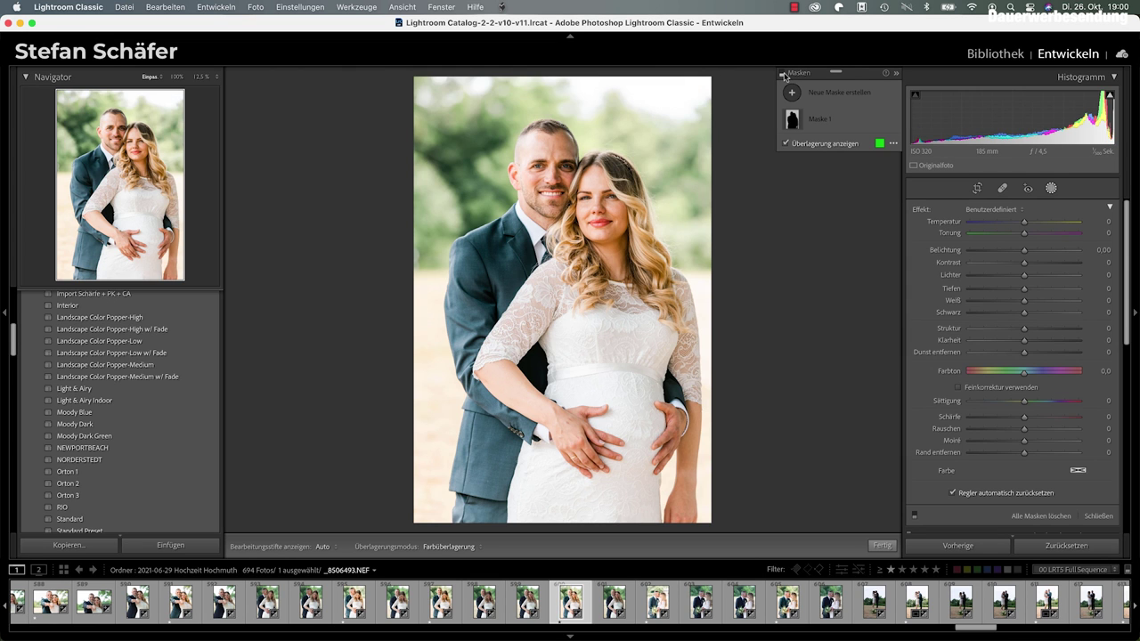
left_click(784, 74)
left_click(783, 75)
left_click(784, 75)
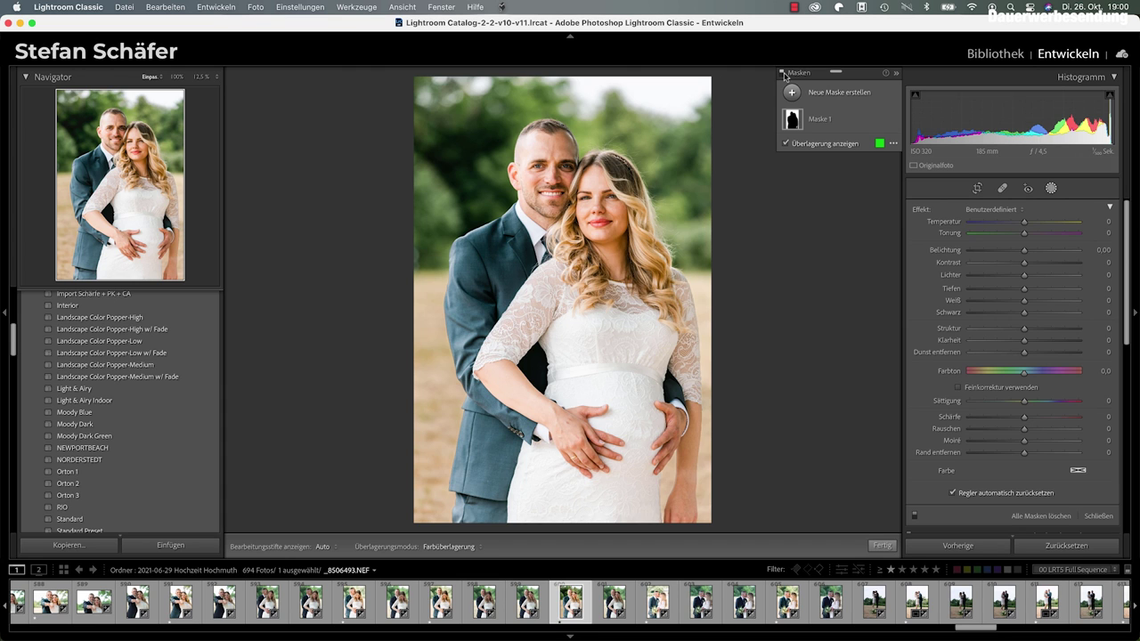
left_click(784, 75)
left_click(783, 75)
Step: Exit masking, inspect the woman's hair and headband edges at 100%, then return to Fit view
key("d")
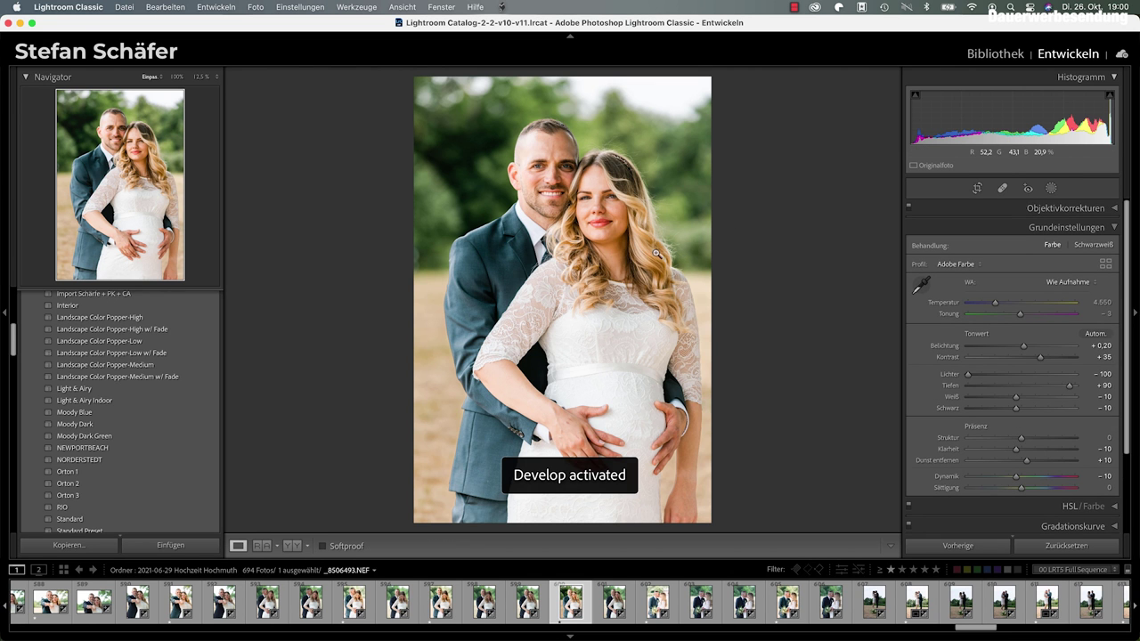
left_click(674, 259)
left_click_drag(703, 204, 705, 311)
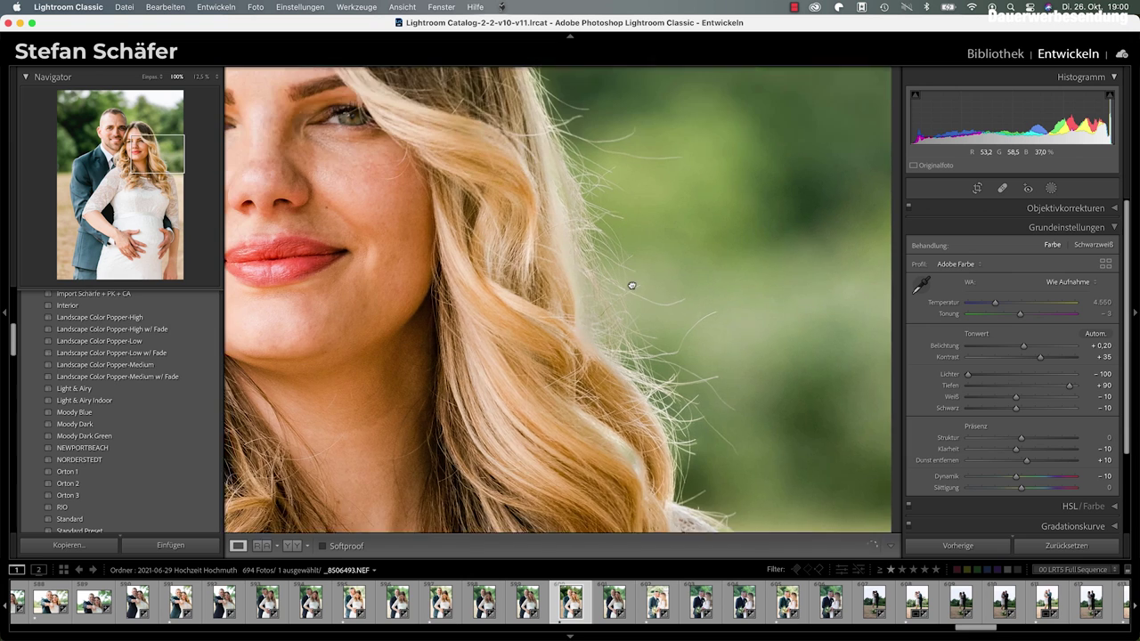
left_click_drag(616, 152, 587, 321)
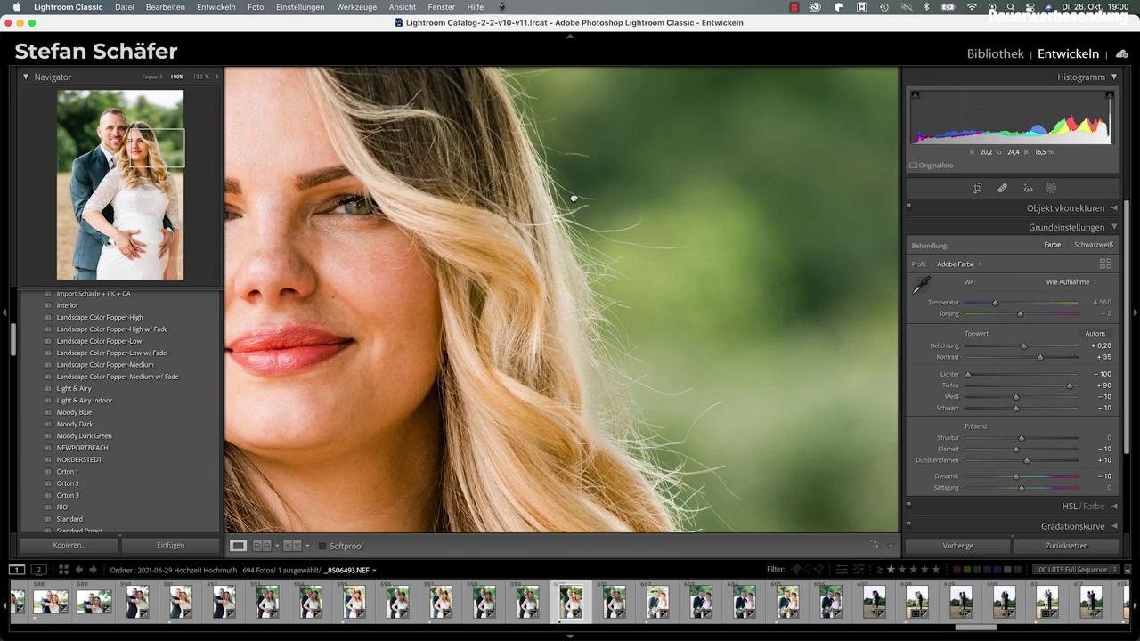
left_click_drag(573, 198, 599, 315)
left_click_drag(573, 211, 664, 325)
left_click(486, 228)
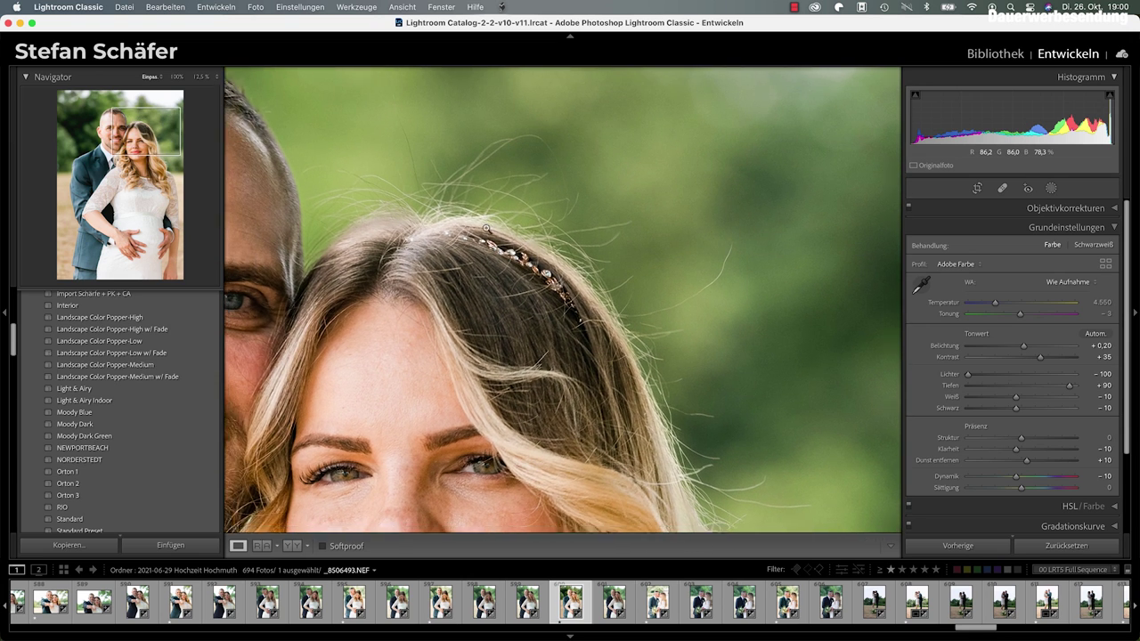